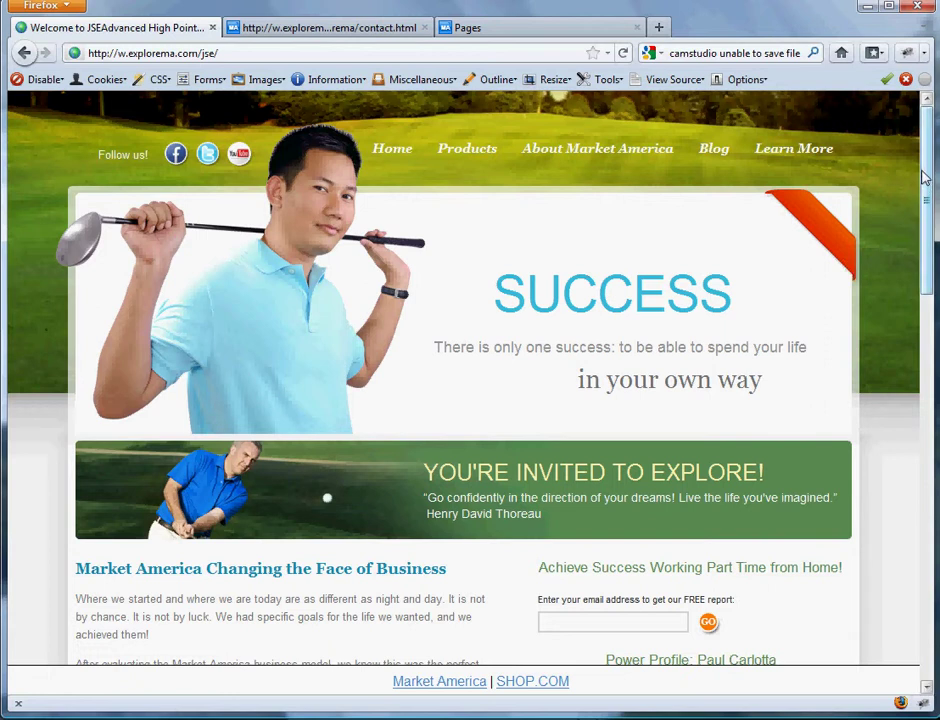
# - Scroll through the live site's home page, then view the Products page
pyautogui.moveTo(925, 176); pyautogui.dragTo(903, 287)
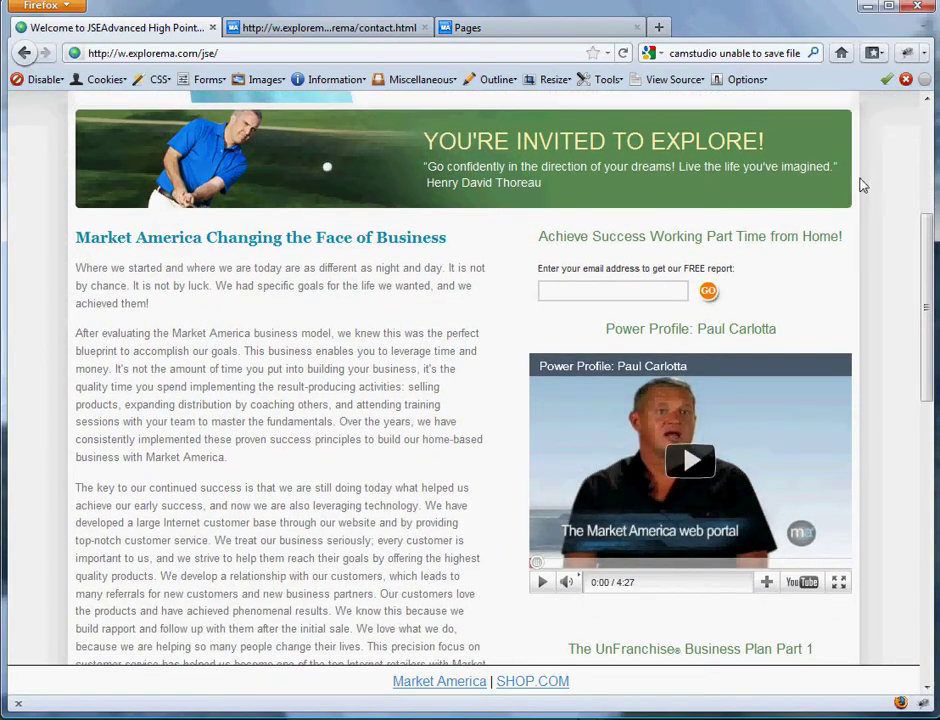
pyautogui.scroll(-2, 928, 255)
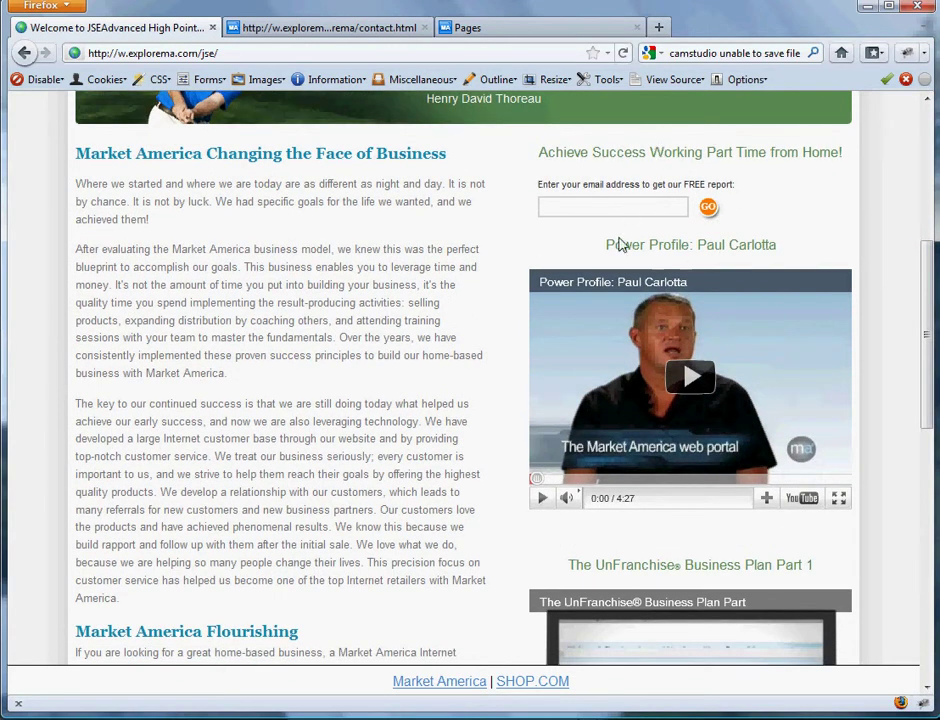
pyautogui.moveTo(928, 315); pyautogui.dragTo(926, 348)
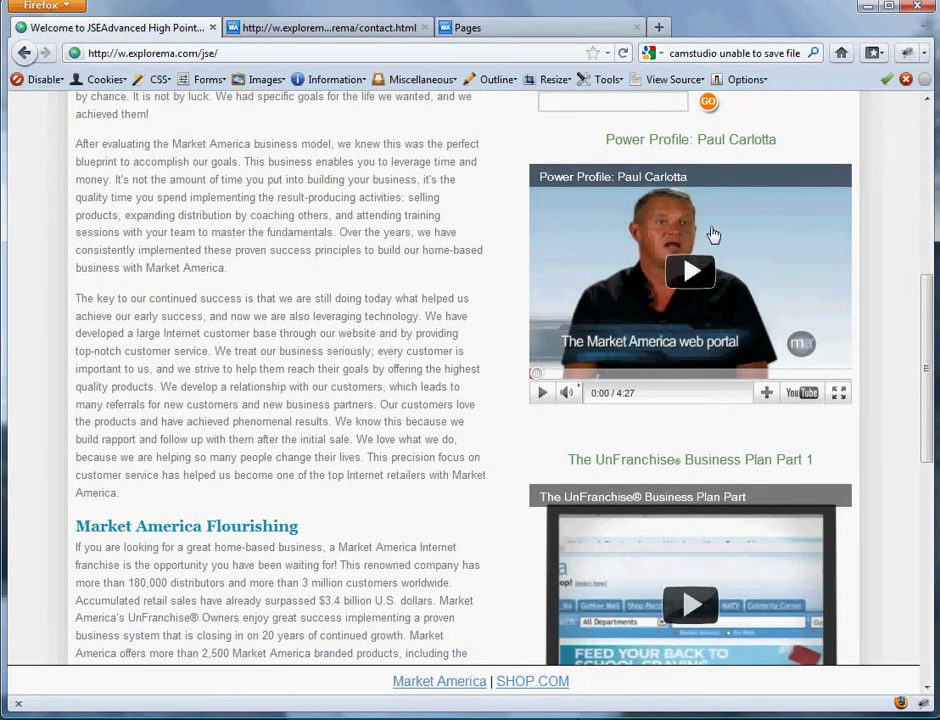
pyautogui.scroll(-7, 926, 342)
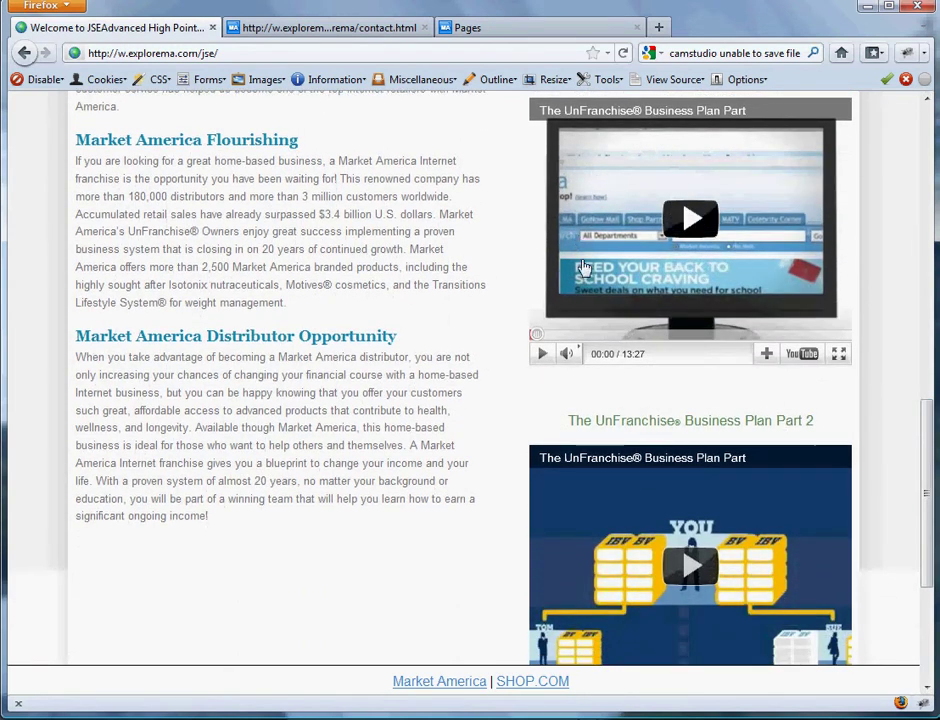
pyautogui.scroll(-5, 917, 520)
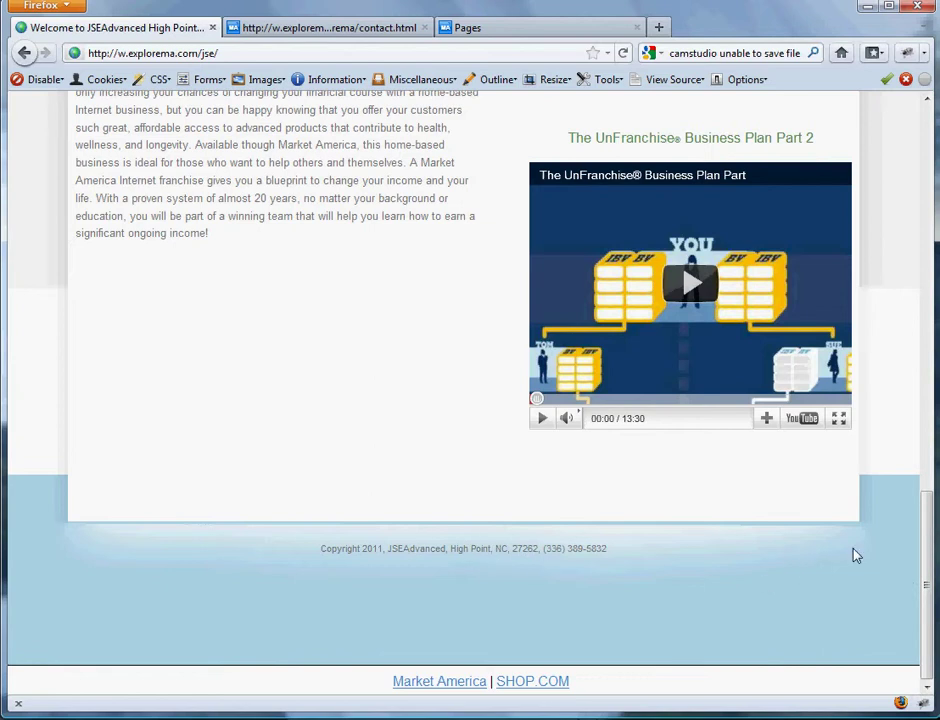
pyautogui.moveTo(925, 576); pyautogui.dragTo(898, 147)
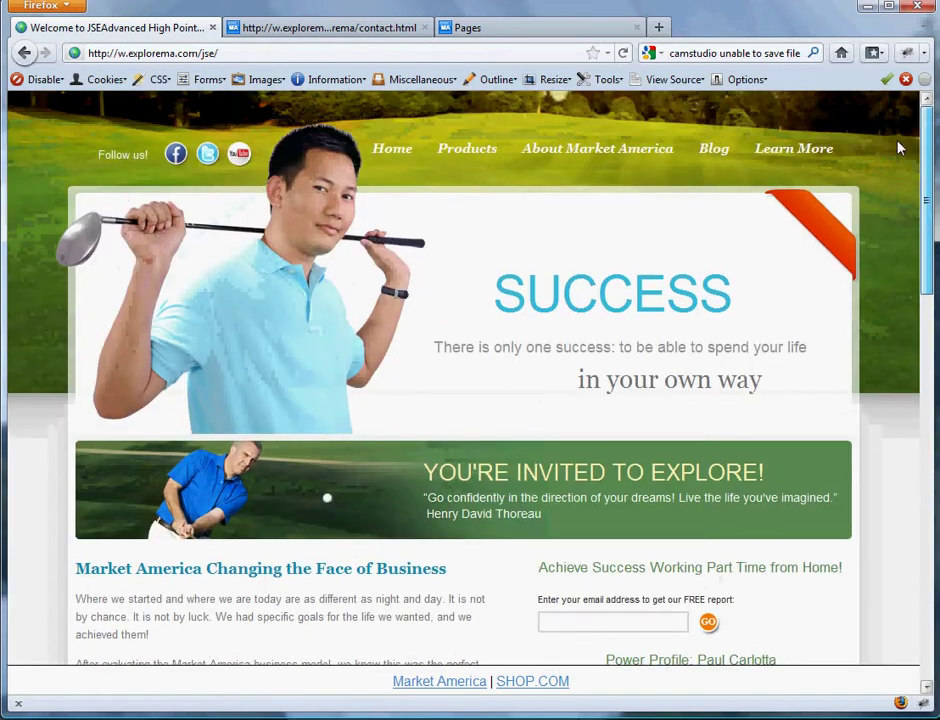
pyautogui.click(479, 156)
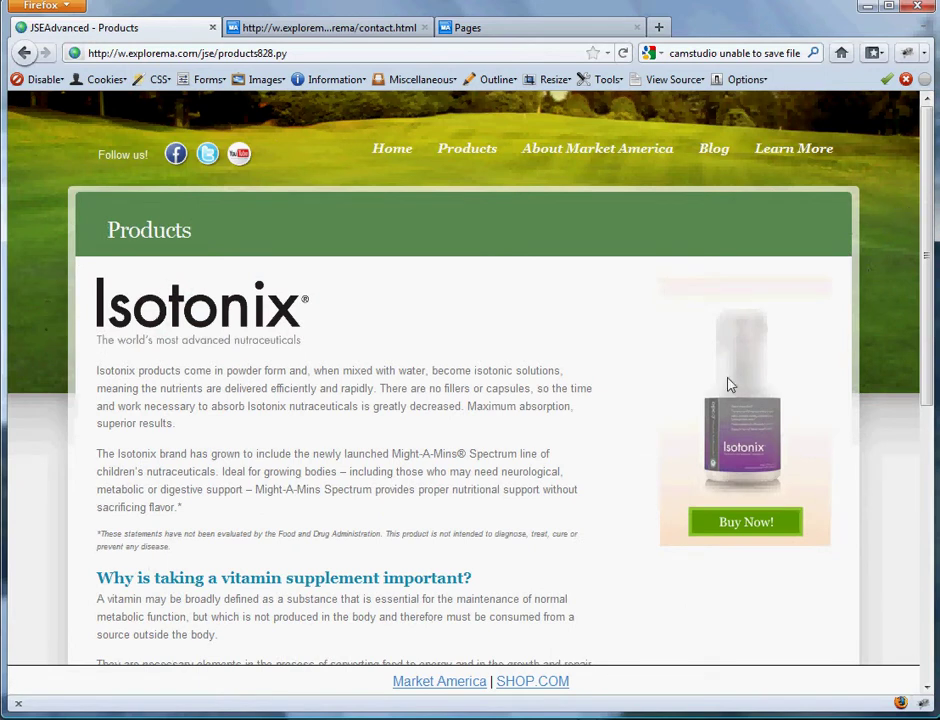
pyautogui.scroll(-5, 720, 370)
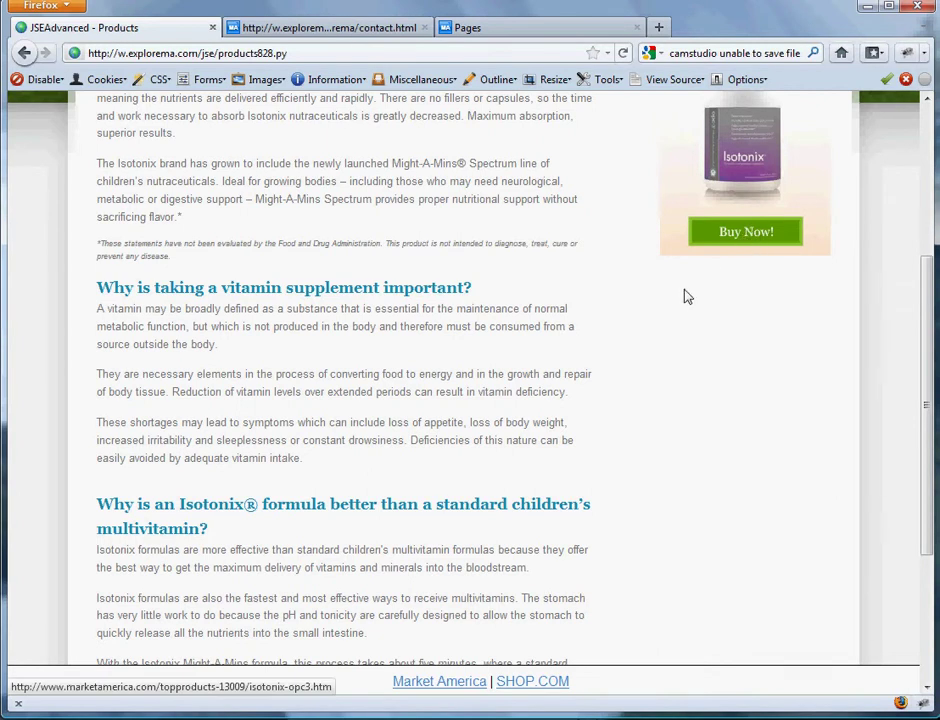
pyautogui.scroll(5, 684, 296)
# - Browse the About Market America, Blog and Learn More pages
pyautogui.click(588, 152)
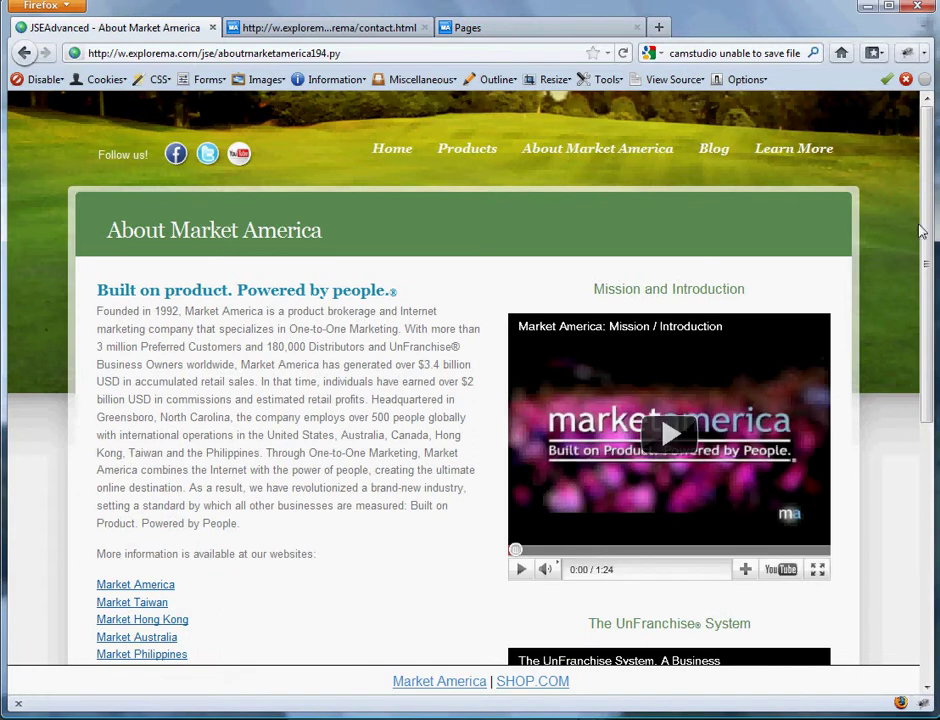
pyautogui.moveTo(923, 231); pyautogui.dragTo(910, 210)
pyautogui.click(715, 156)
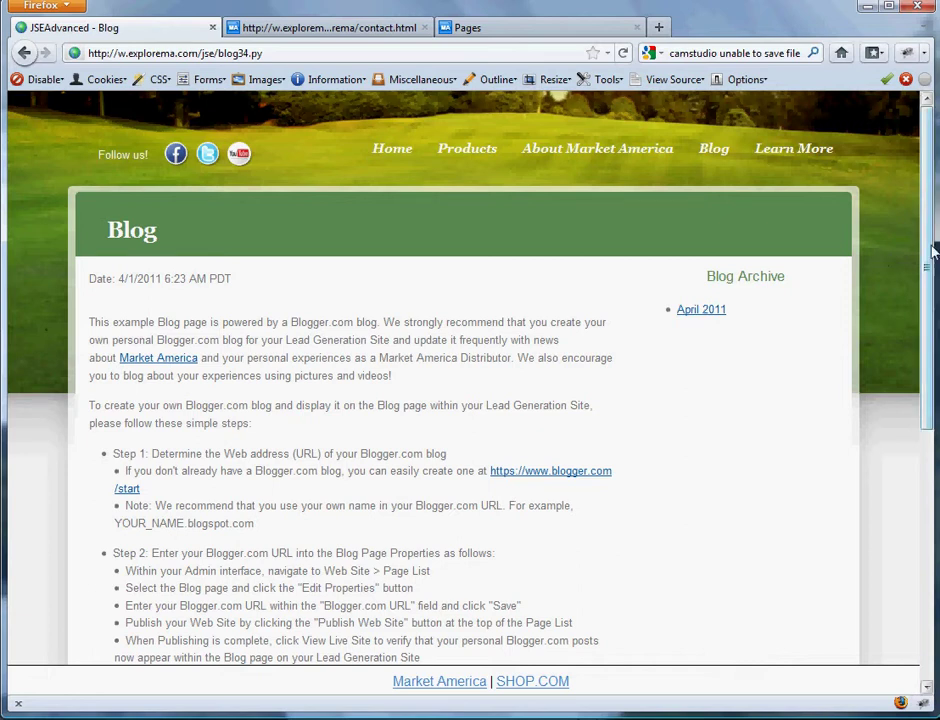
pyautogui.moveTo(930, 245); pyautogui.dragTo(911, 327)
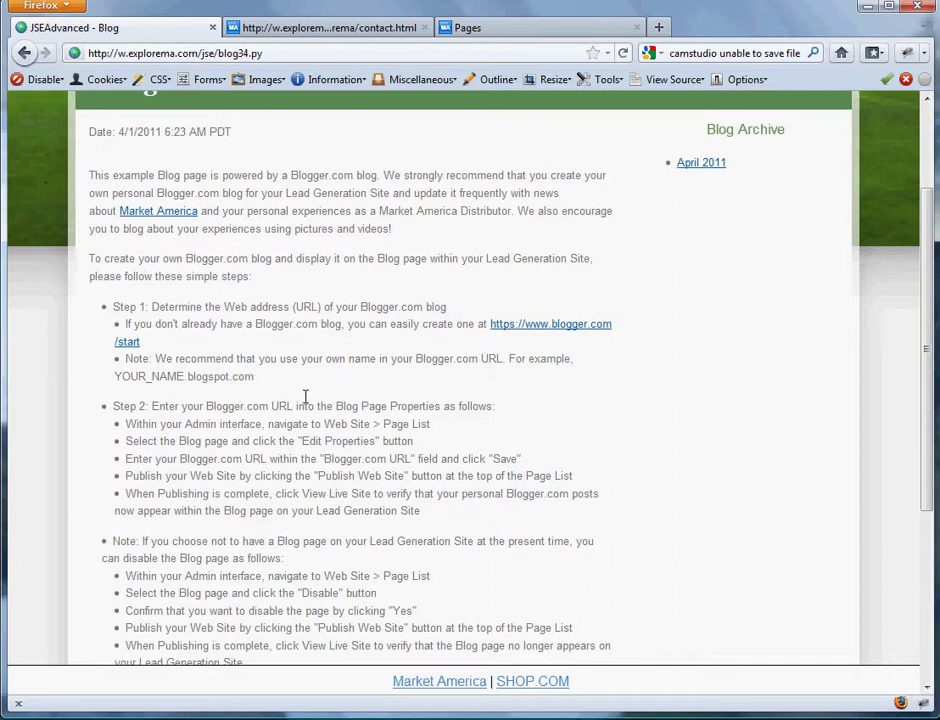
pyautogui.moveTo(930, 377); pyautogui.dragTo(900, 242)
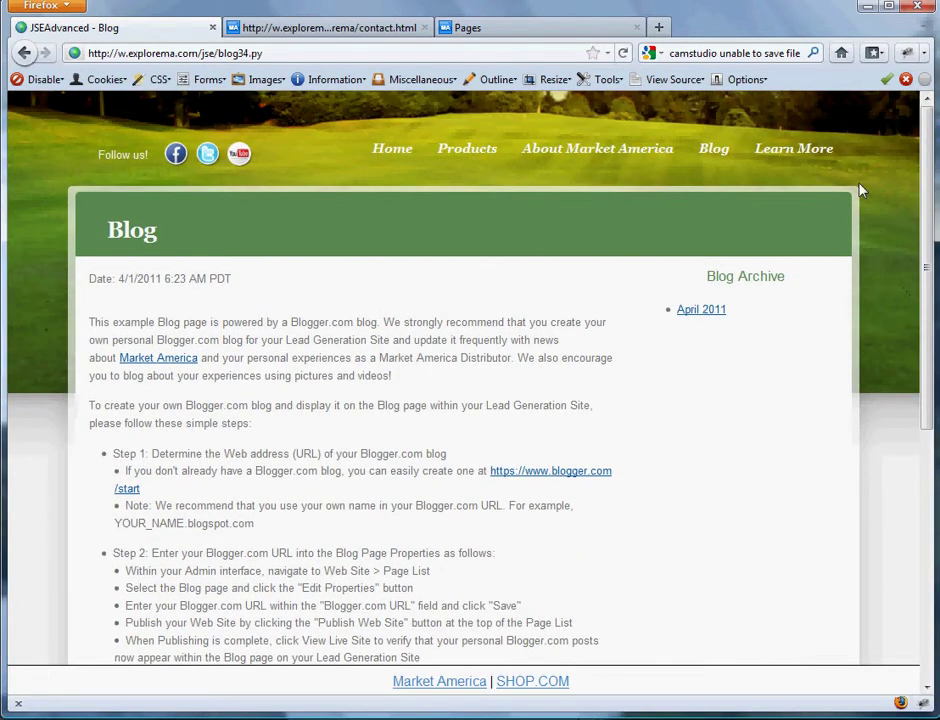
pyautogui.click(810, 151)
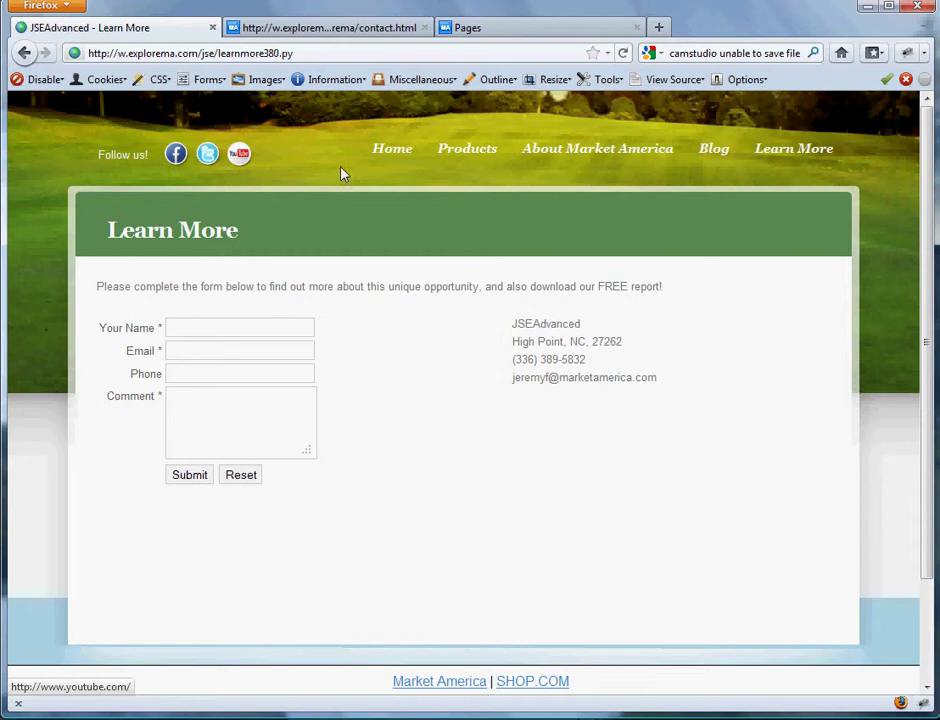
# - Return to the home page and highlight its opening paragraphs of text
pyautogui.click(394, 156)
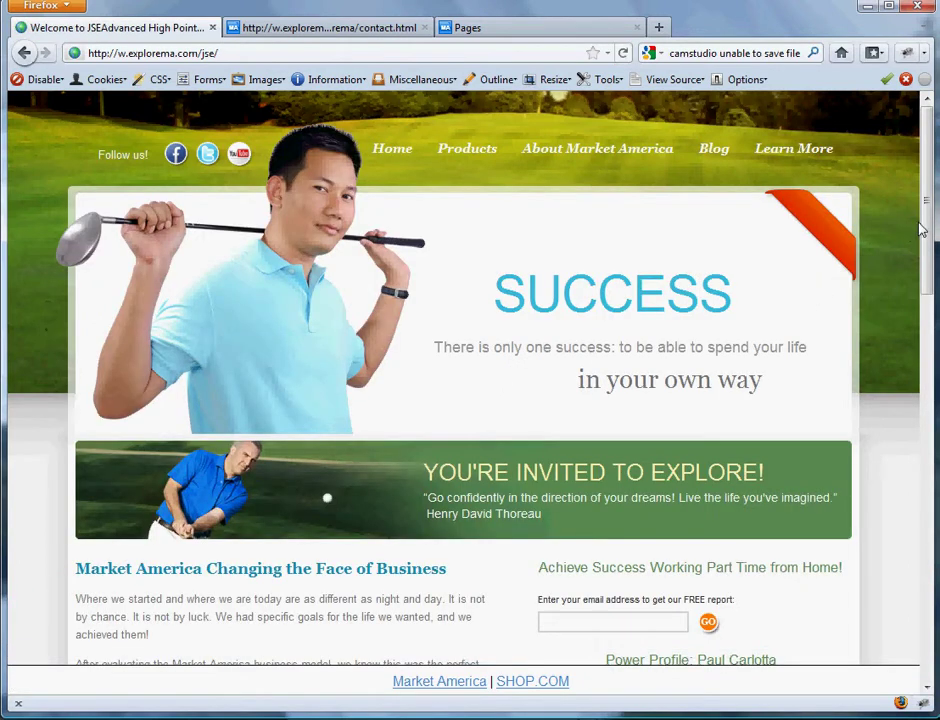
pyautogui.moveTo(925, 230)
pyautogui.mouseDown()
pyautogui.moveTo(929, 269)
pyautogui.moveTo(925, 225)
pyautogui.mouseUp()
pyautogui.scroll(-5, 184, 575)
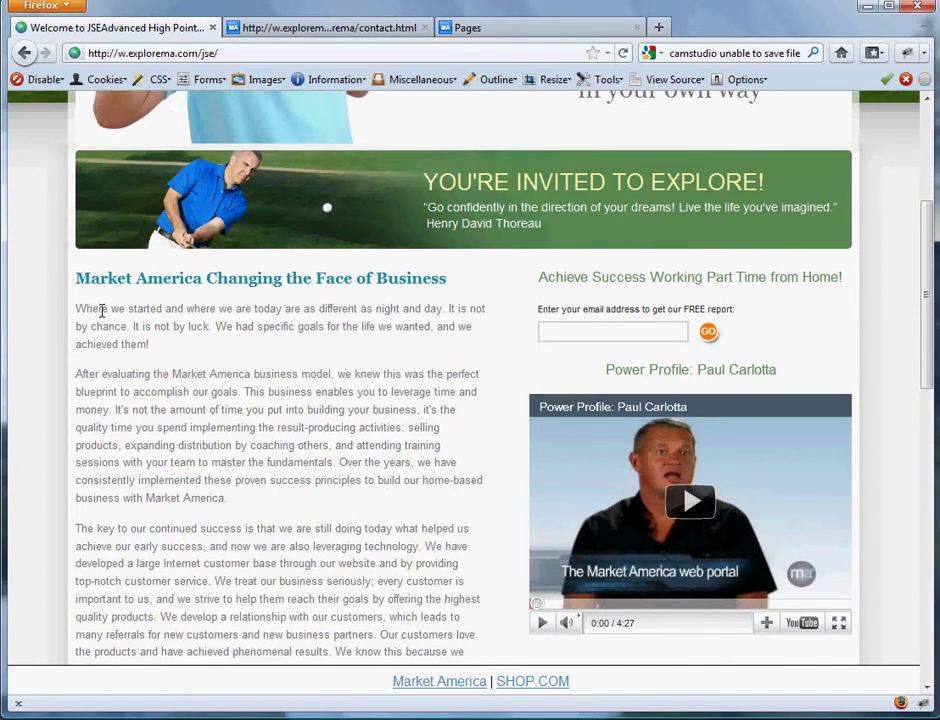
pyautogui.moveTo(76, 308); pyautogui.dragTo(326, 581)
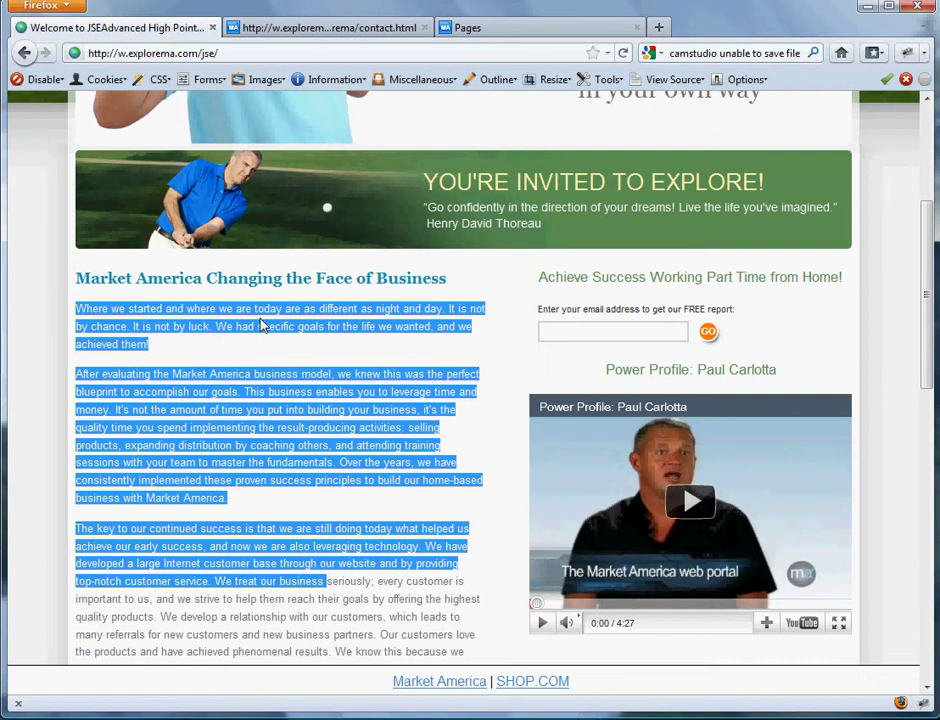
pyautogui.click(231, 390)
pyautogui.moveTo(76, 315); pyautogui.dragTo(254, 546)
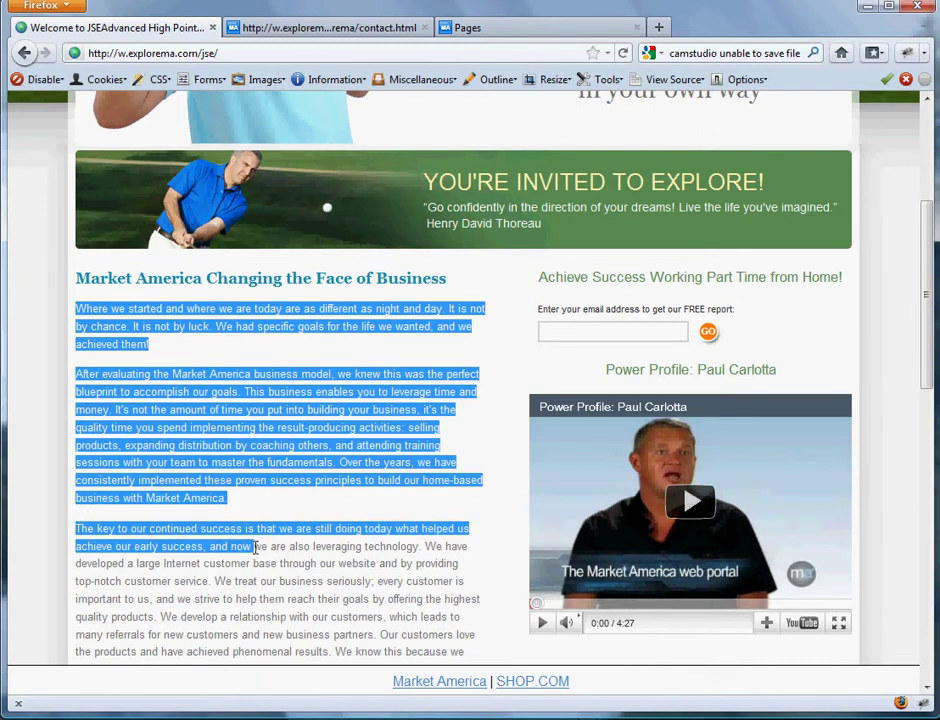
pyautogui.click(269, 373)
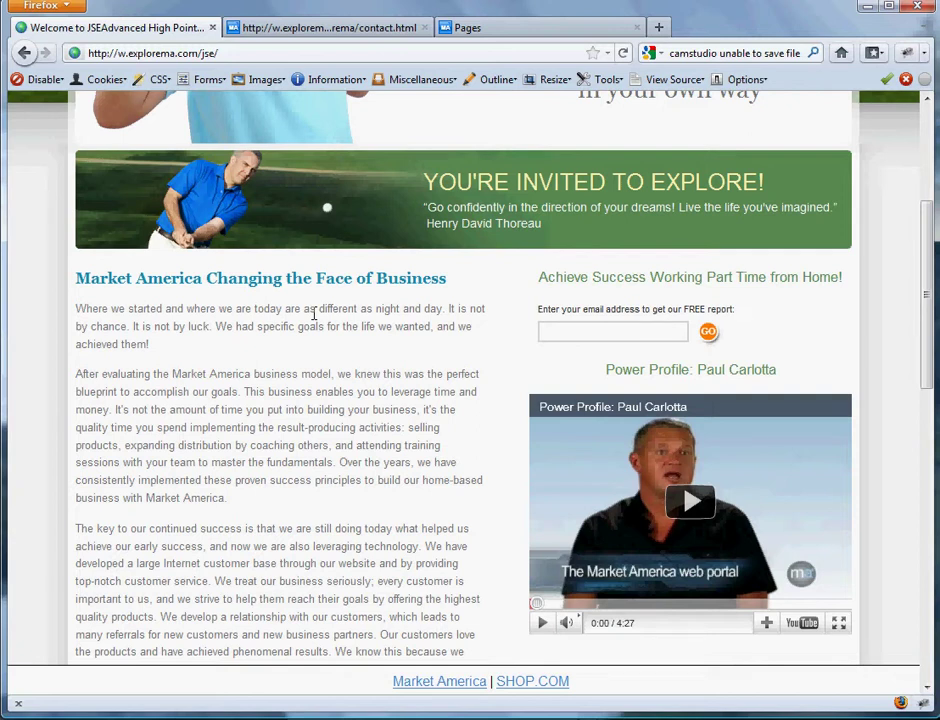
pyautogui.scroll(5, 822, 208)
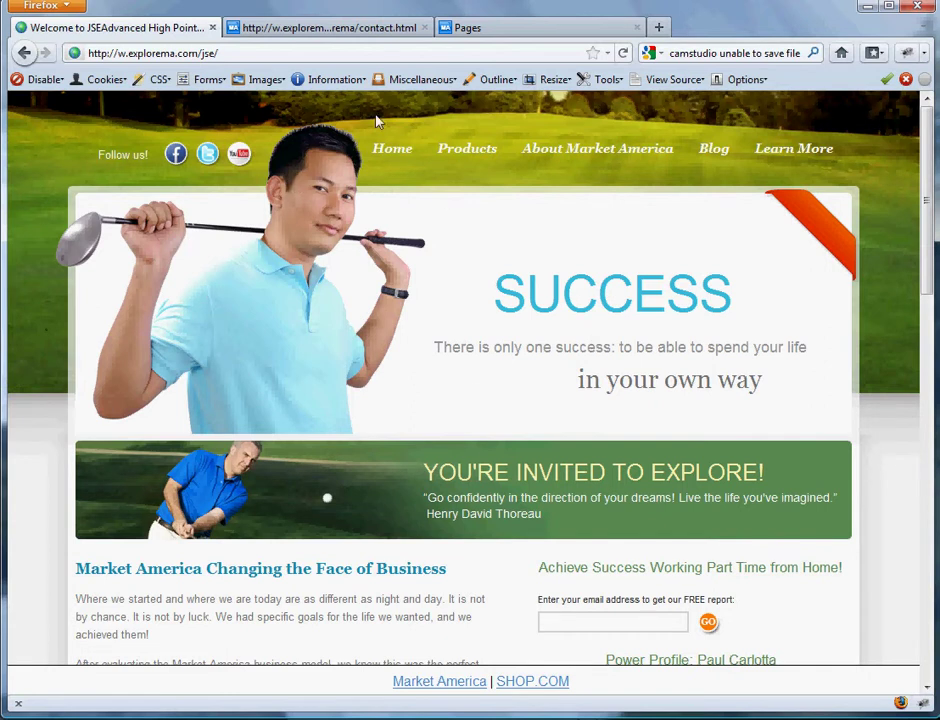
pyautogui.click(318, 27)
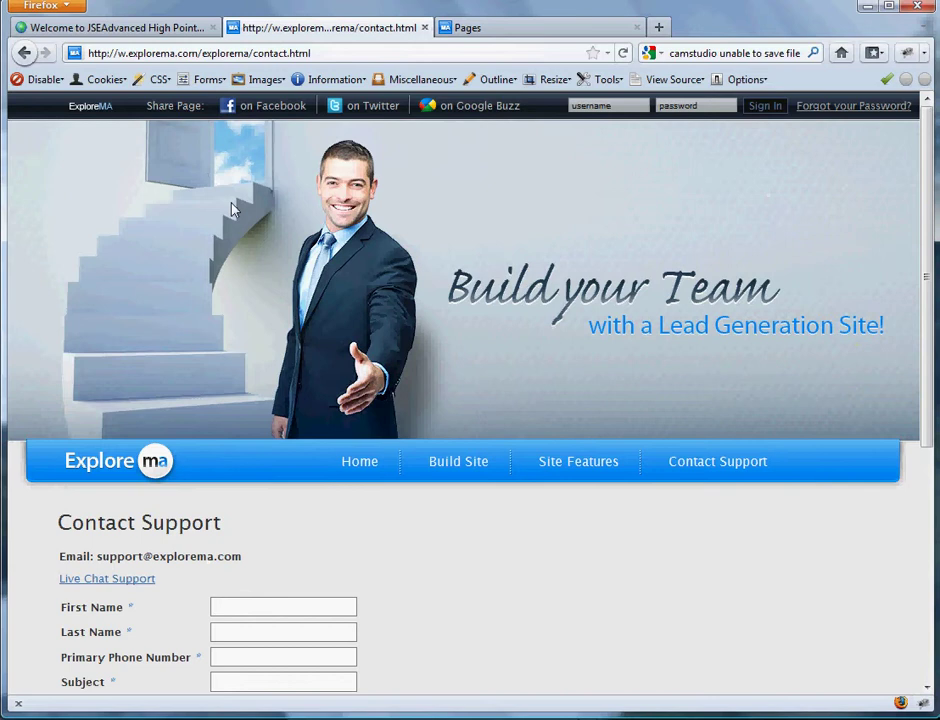
pyautogui.click(201, 55)
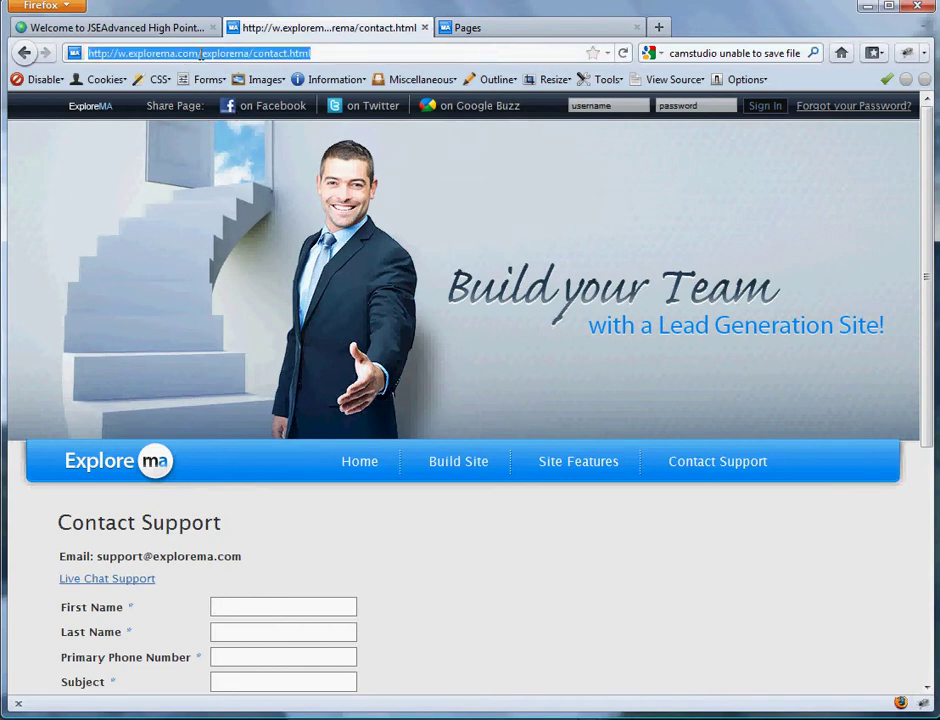
pyautogui.write('www.exp')
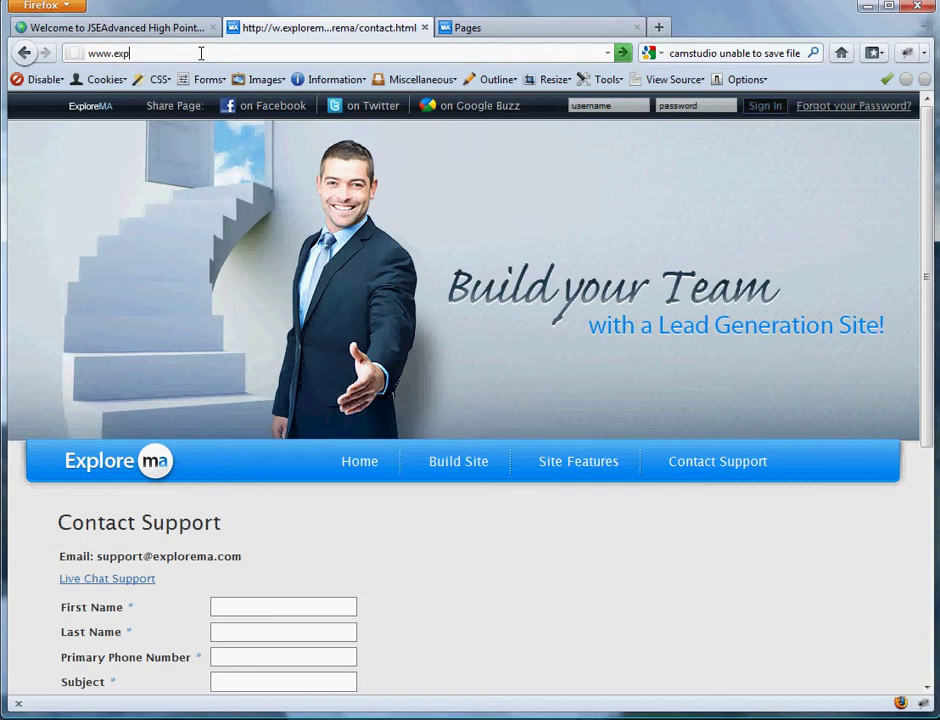
pyautogui.write('lorema.com')
pyautogui.press('Return')
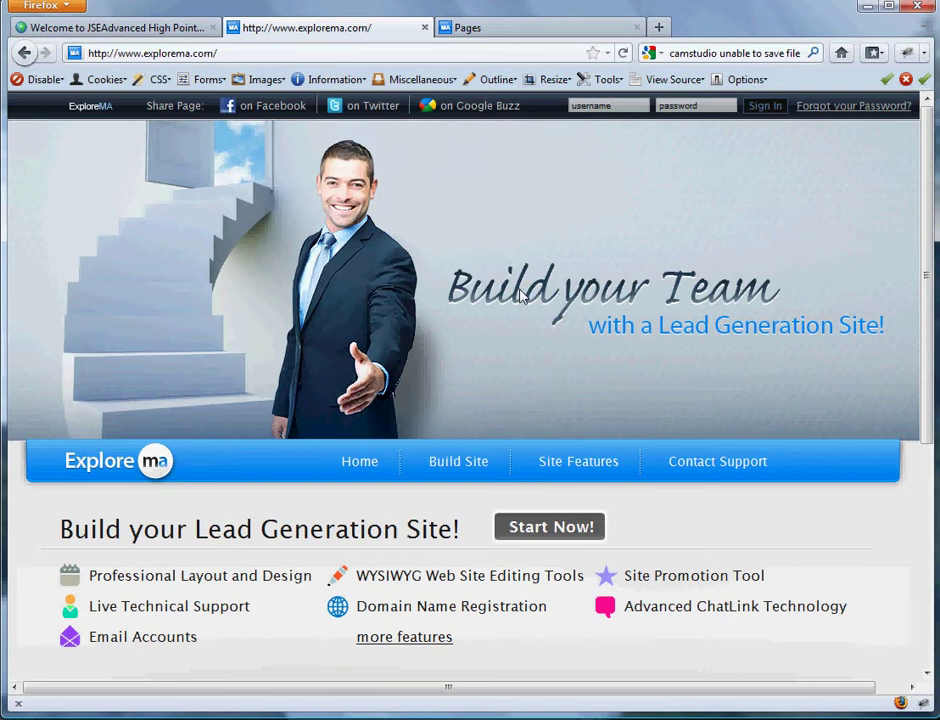
pyautogui.scroll(-5, 522, 296)
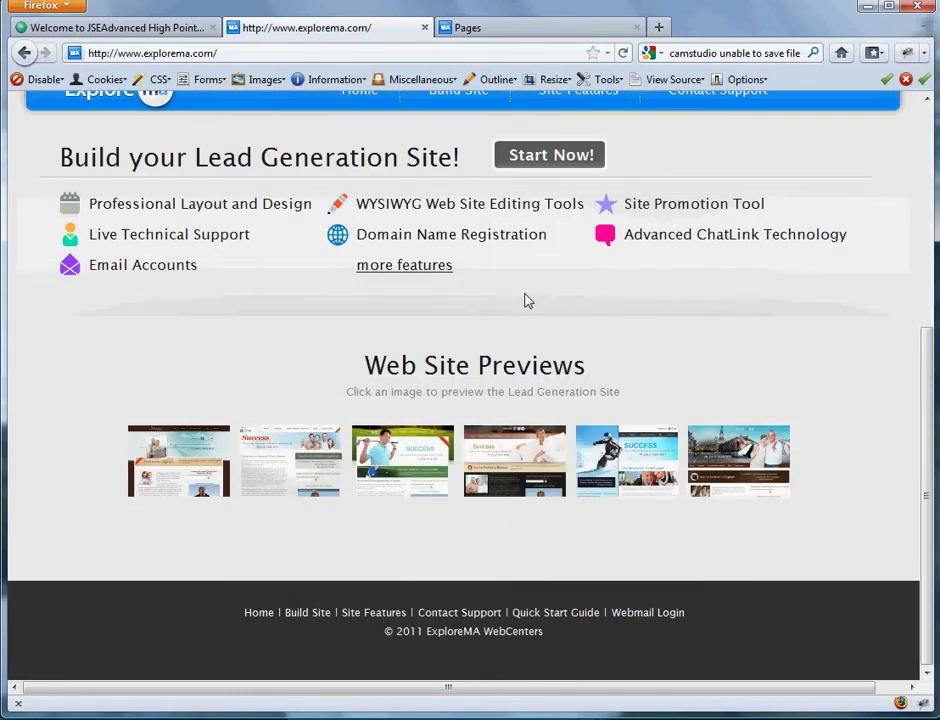
pyautogui.scroll(2, 524, 297)
pyautogui.scroll(4, 519, 293)
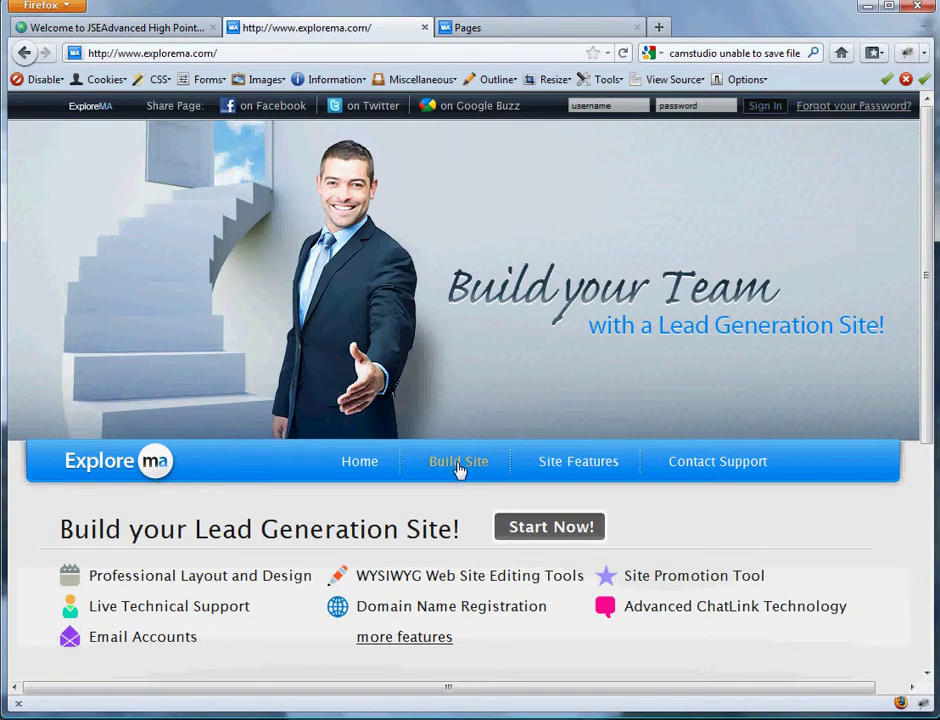
# - Open the Contact Support form, then place the cursor in the header's sign-in username field
pyautogui.click(733, 465)
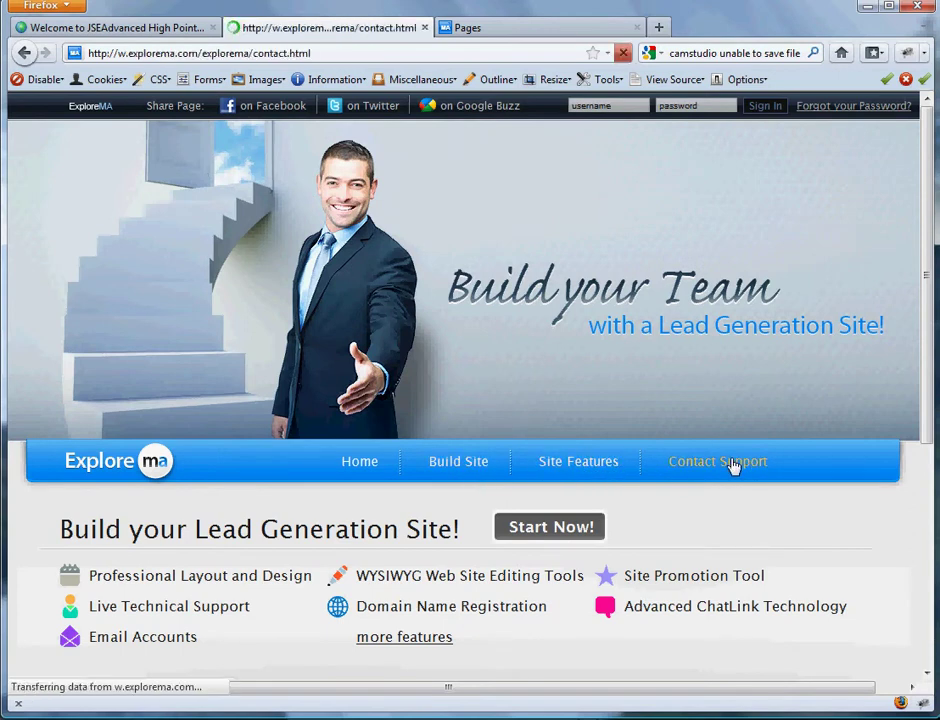
pyautogui.scroll(-7, 705, 372)
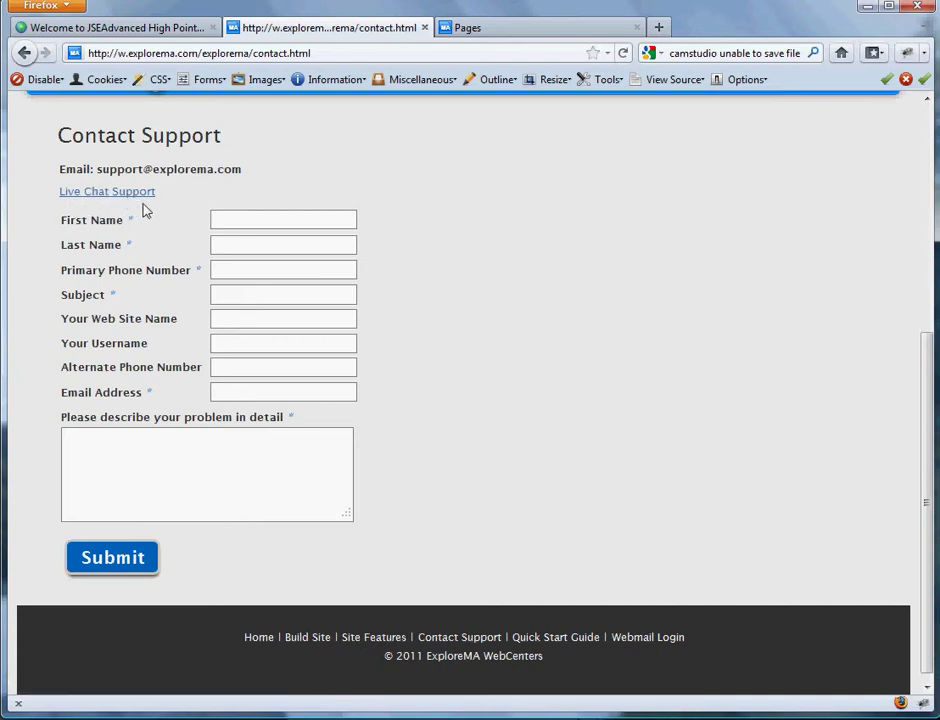
pyautogui.click(201, 221)
pyautogui.moveTo(928, 421); pyautogui.dragTo(808, 196)
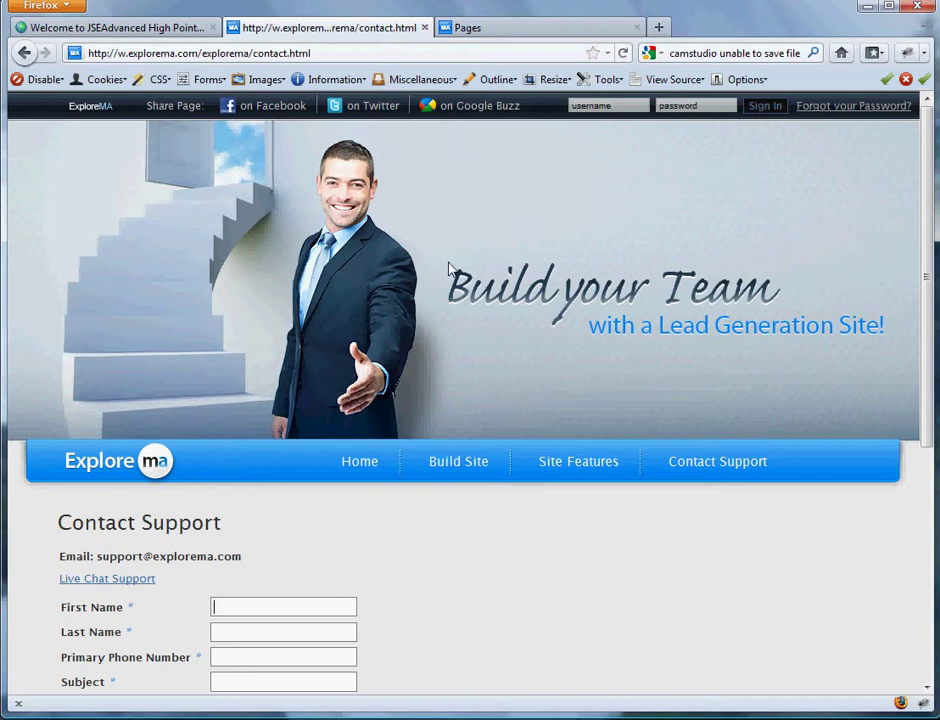
pyautogui.click(632, 102)
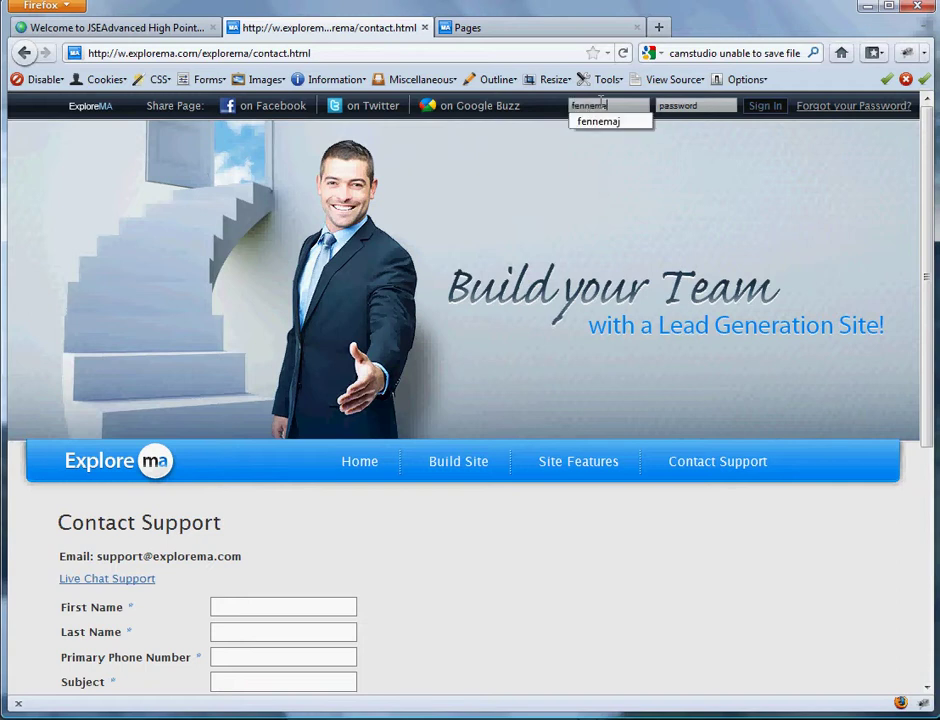
# - Enter the account username and password in the Sign In fields
pyautogui.press('Tab')
pyautogui.write('•••••••')
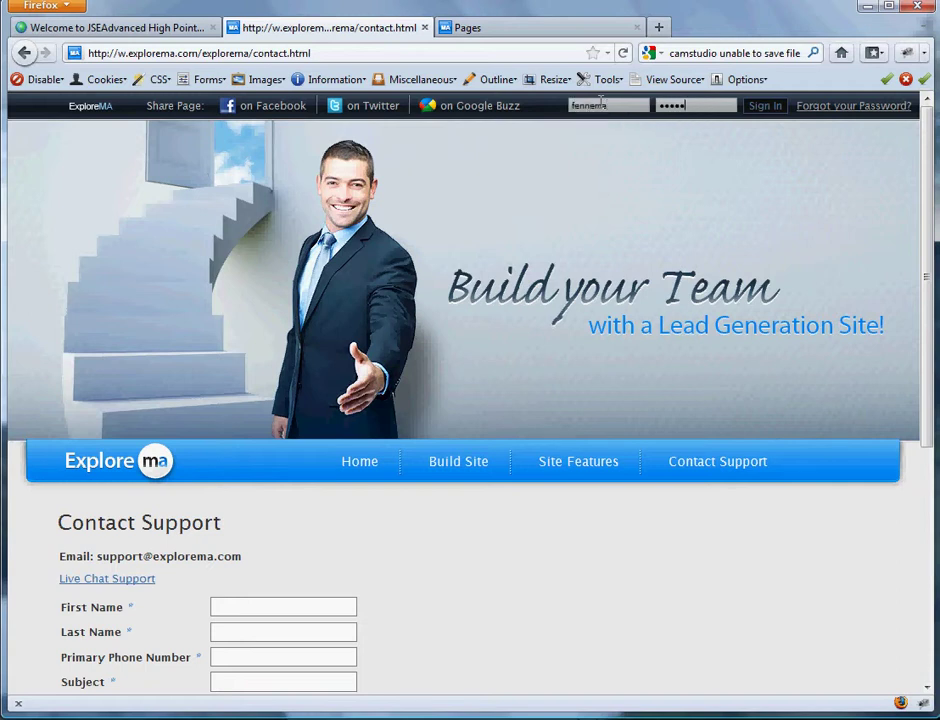
pyautogui.write('••')
# - Load the account Administration home in the other tab, then return to the contact page
pyautogui.click(495, 28)
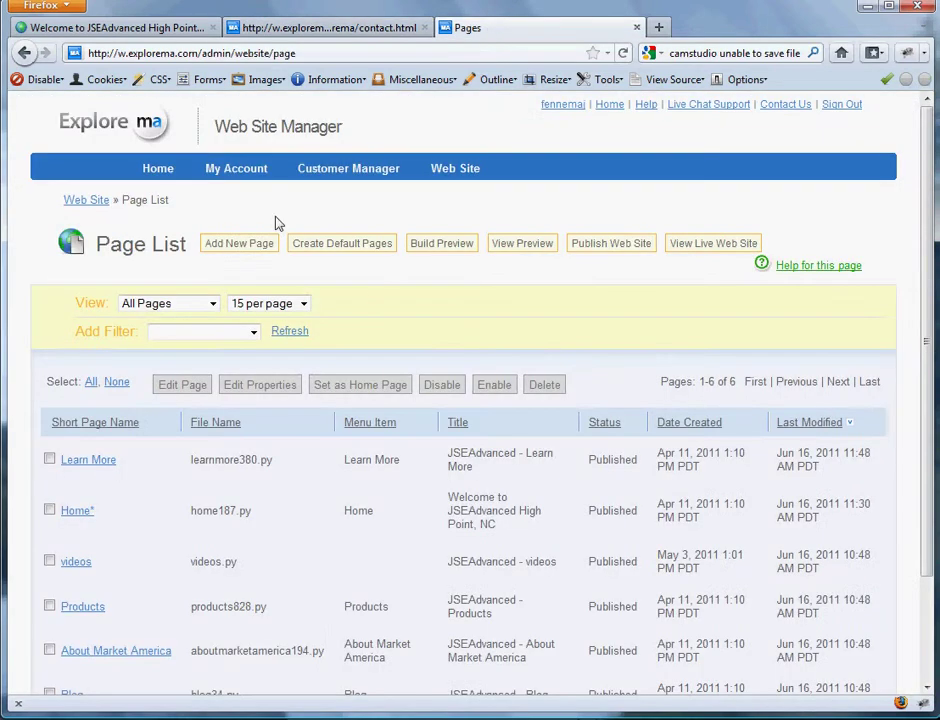
pyautogui.click(152, 175)
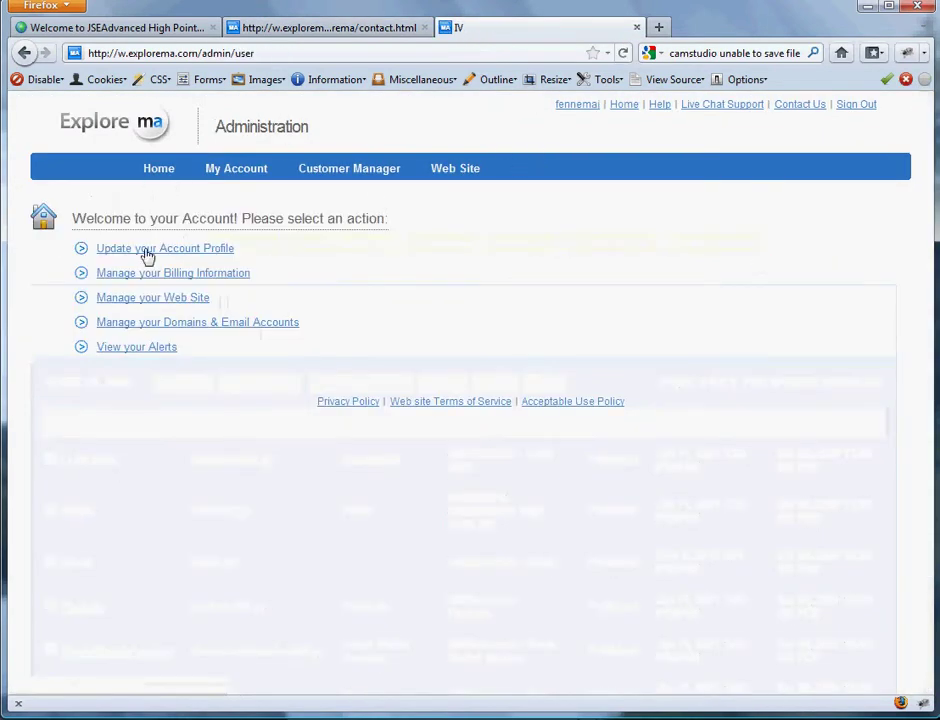
pyautogui.moveTo(216, 127); pyautogui.dragTo(396, 140)
pyautogui.click(243, 147)
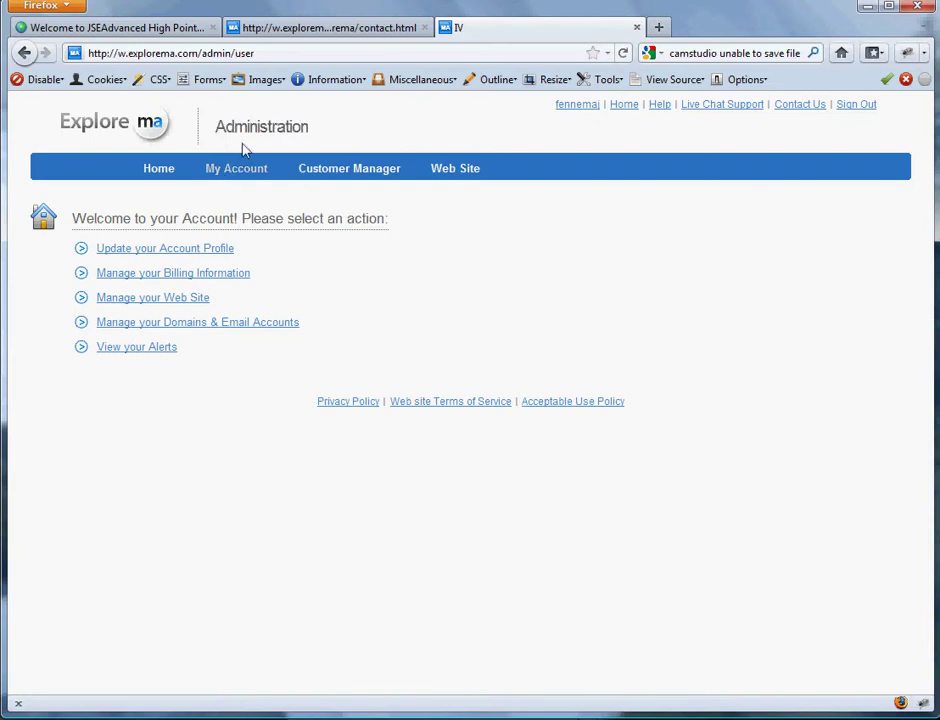
pyautogui.click(342, 29)
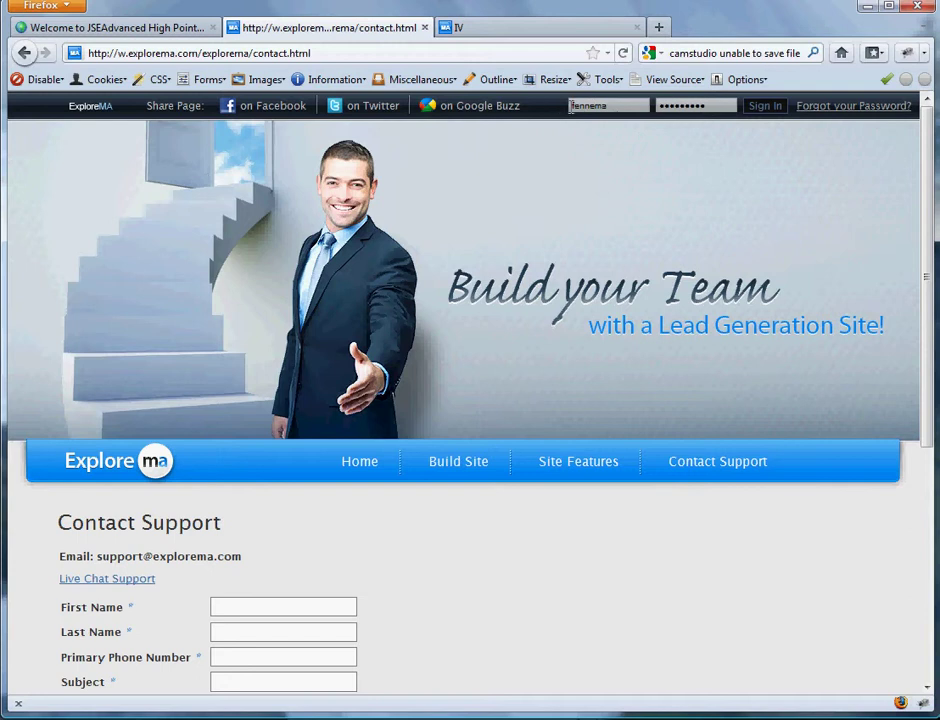
# - Switch to the third tab showing the account Administration page
pyautogui.click(516, 30)
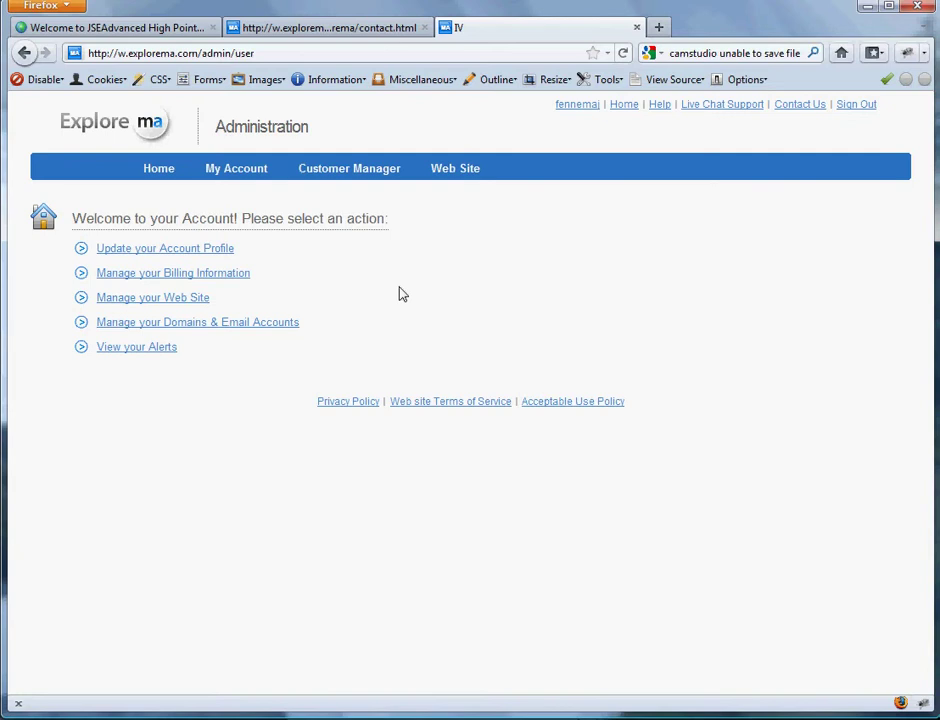
# - Go to Manage your Web Site > Edit Pages and review the six-page Page List
pyautogui.click(137, 303)
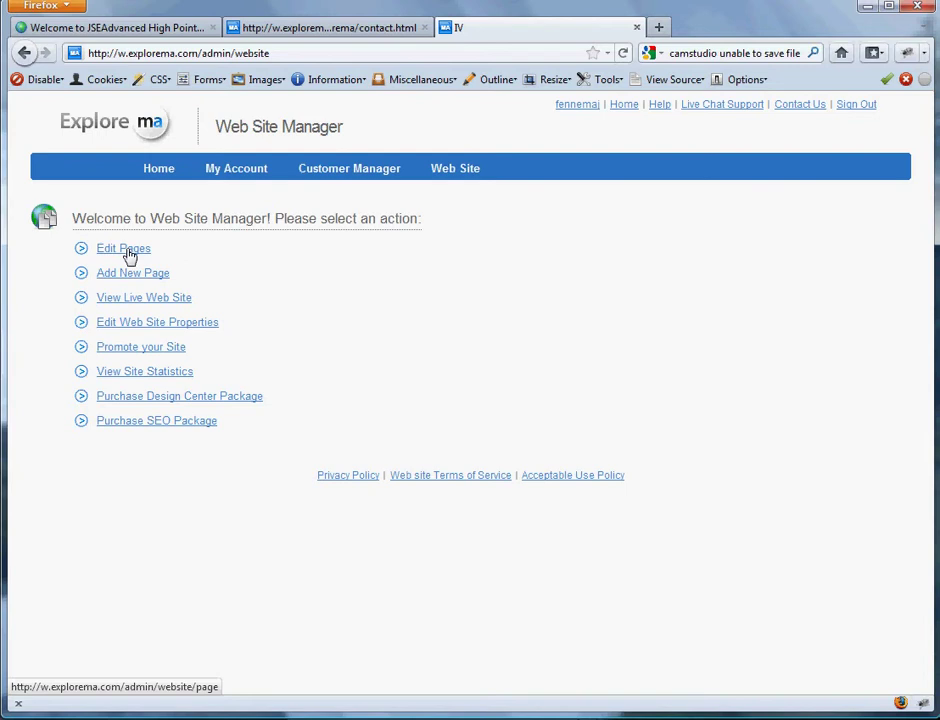
pyautogui.click(128, 250)
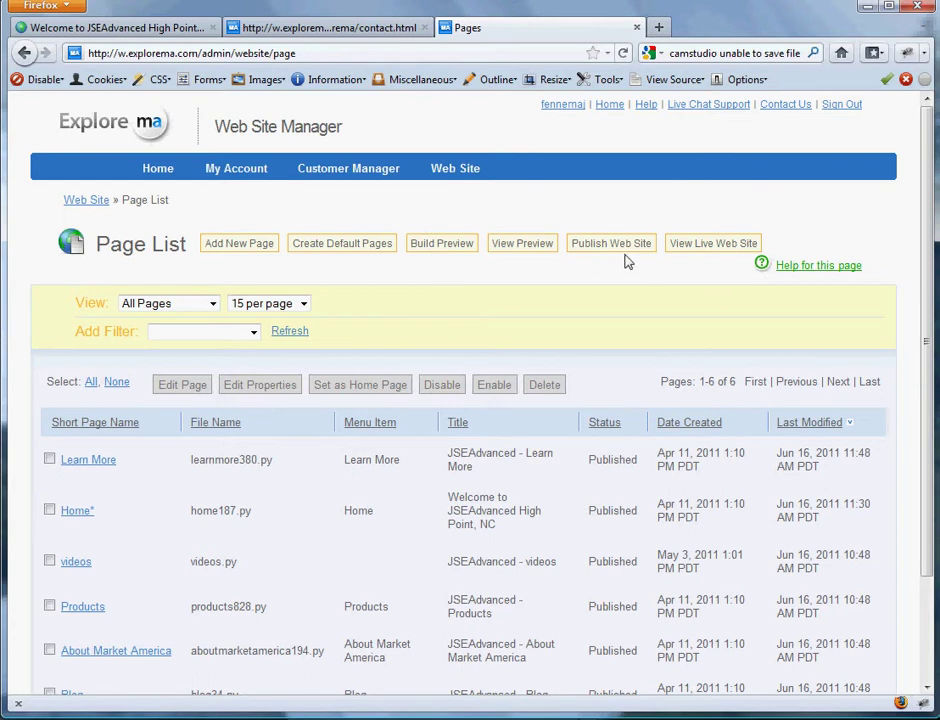
pyautogui.scroll(-3, 628, 260)
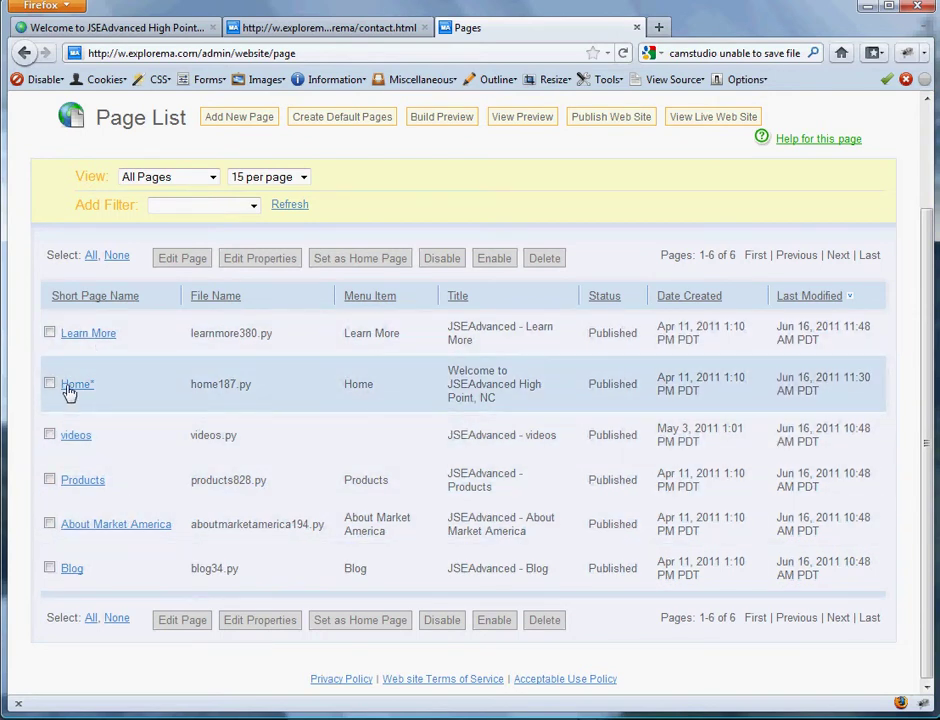
# - Open the Home page (home187) in the page editor and scroll through its Rich Text blocks
pyautogui.click(68, 389)
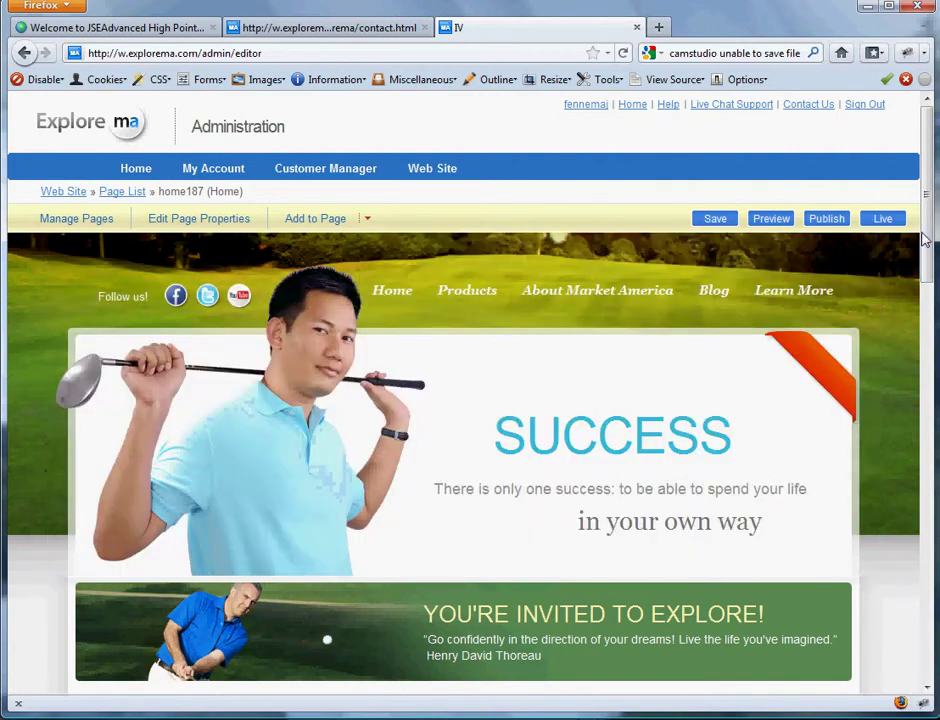
pyautogui.scroll(-1, 926, 236)
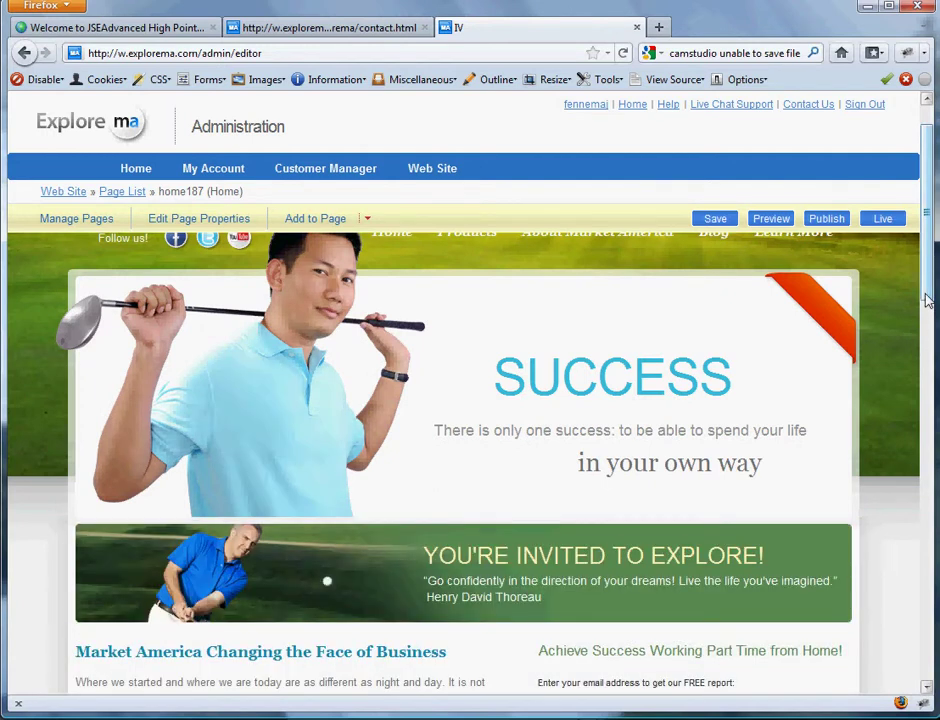
pyautogui.moveTo(925, 303); pyautogui.dragTo(932, 395)
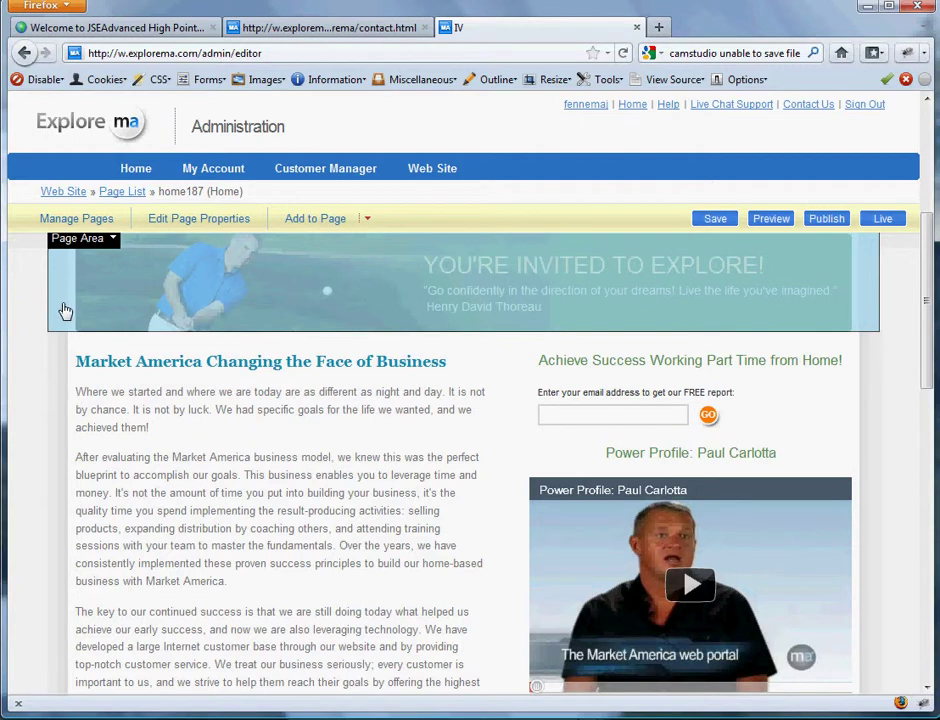
pyautogui.scroll(2, 63, 309)
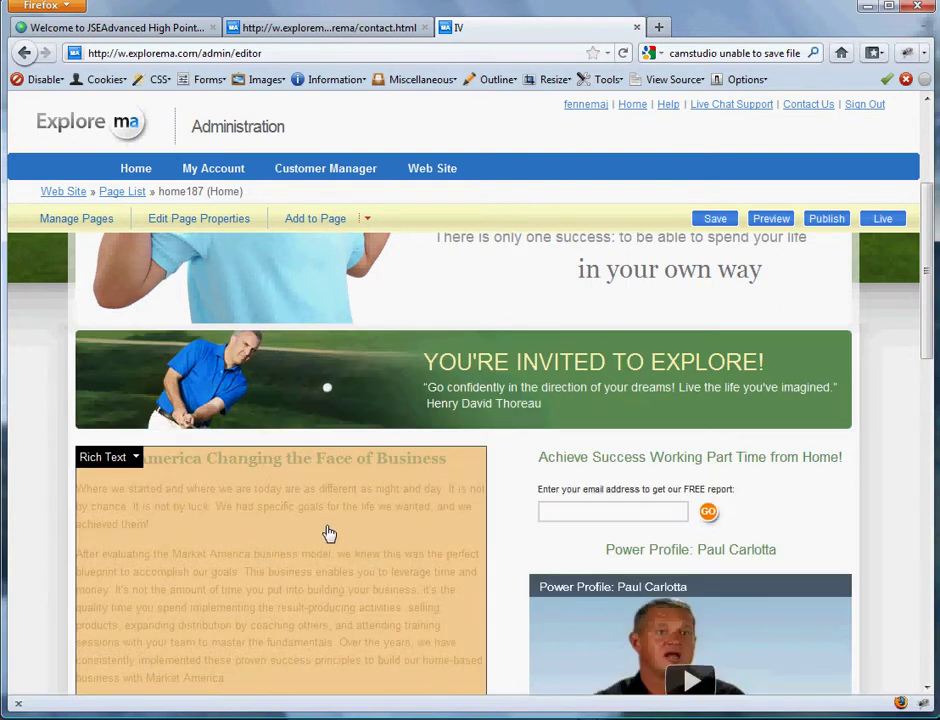
pyautogui.scroll(-4, 329, 533)
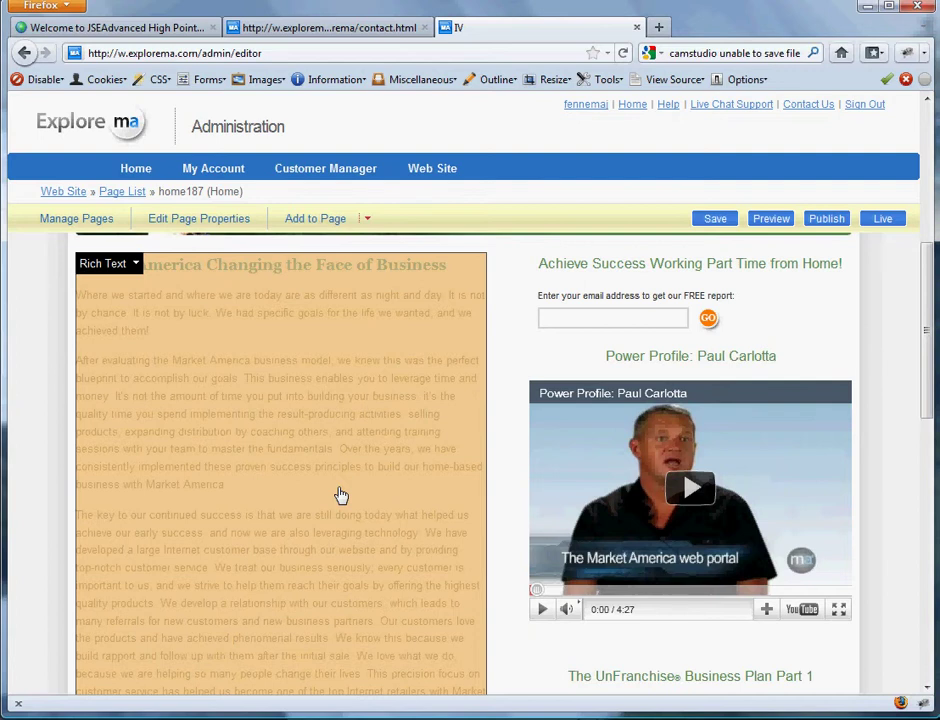
# - Try deleting the heading and bolding a passage at 18pt, then undo every change
pyautogui.click(258, 417)
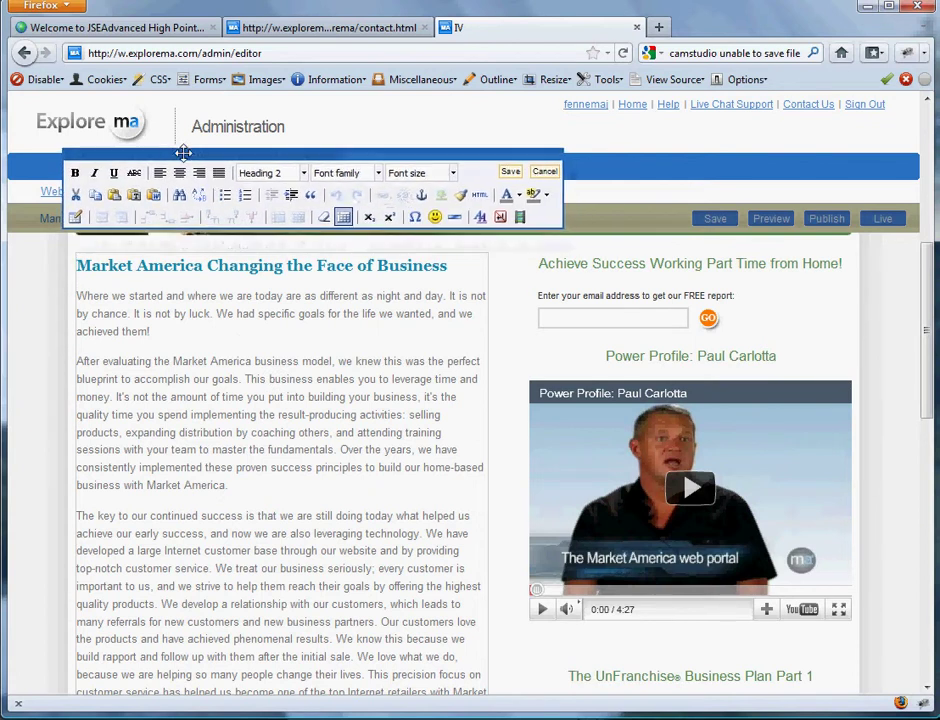
pyautogui.moveTo(78, 264); pyautogui.dragTo(316, 447)
pyautogui.press('Delete')
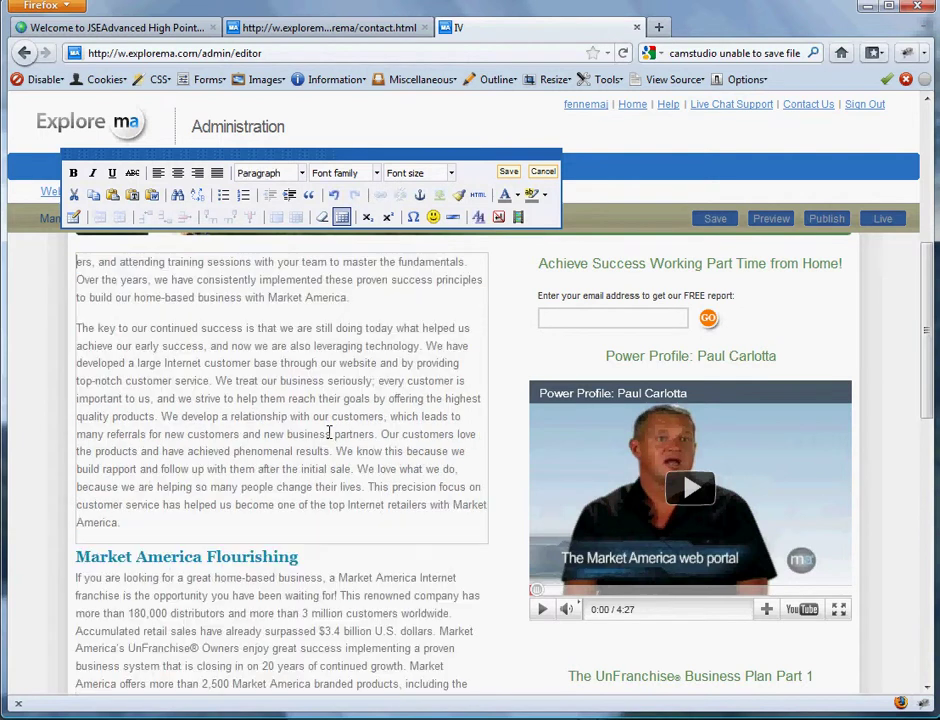
pyautogui.moveTo(210, 345); pyautogui.dragTo(268, 434)
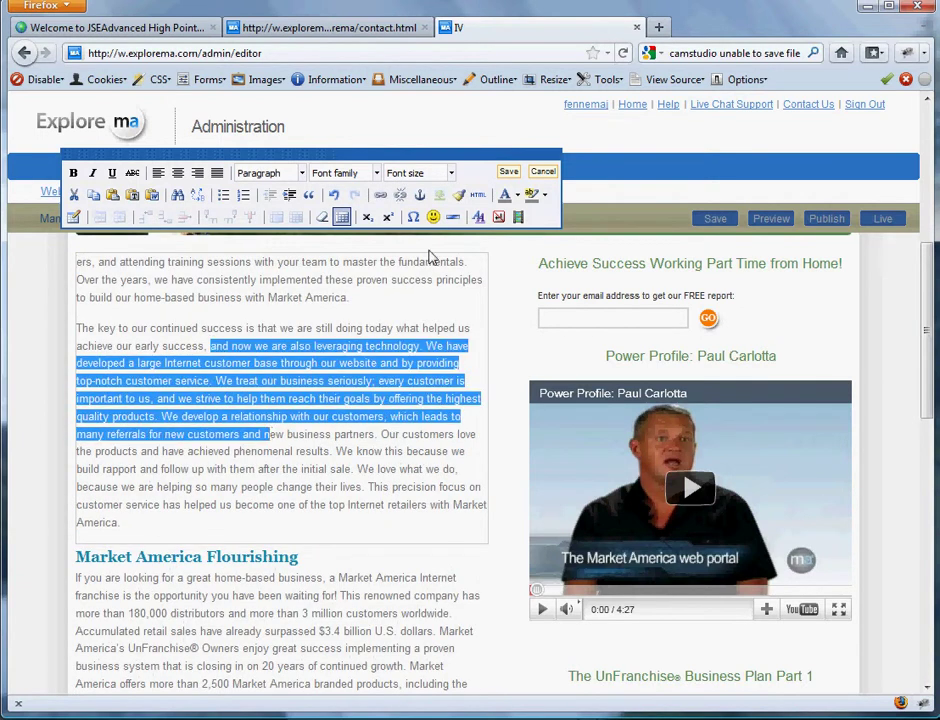
pyautogui.click(73, 172)
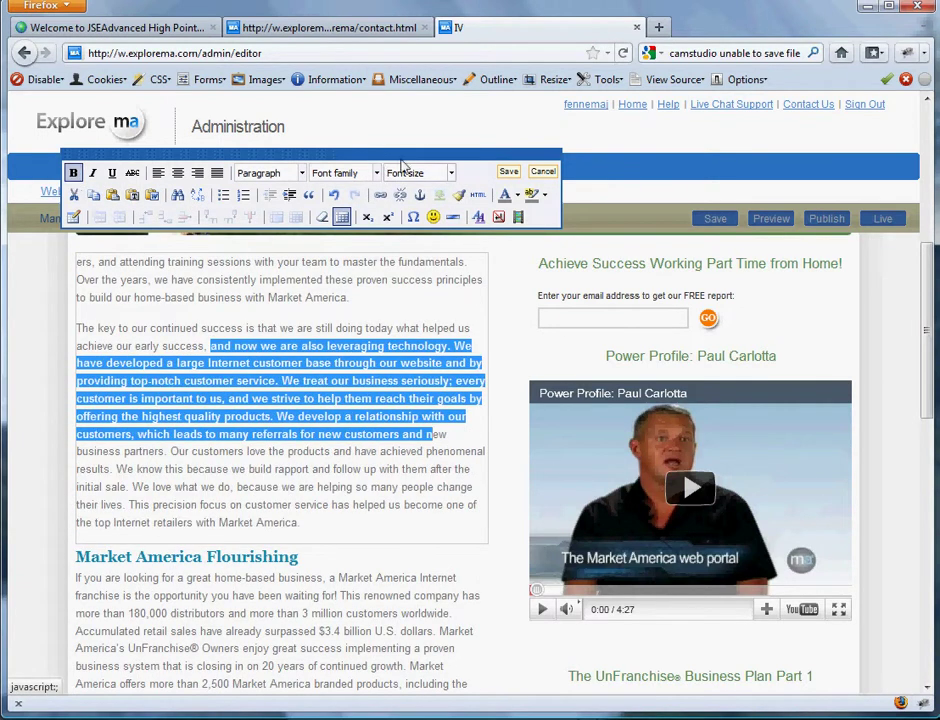
pyautogui.click(451, 173)
pyautogui.click(427, 298)
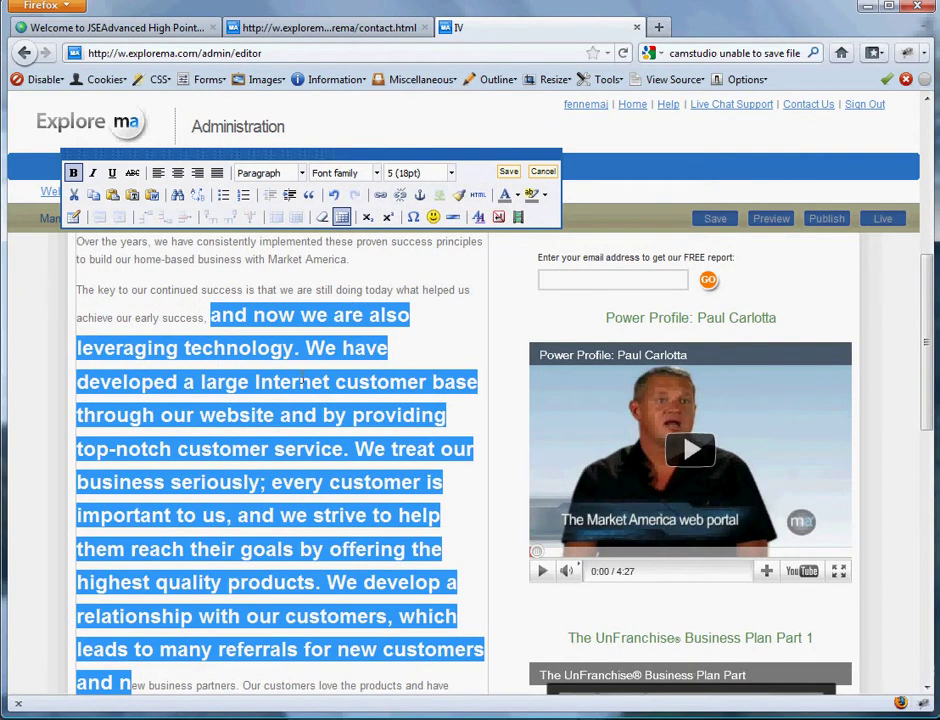
pyautogui.click(290, 381)
pyautogui.scroll(2, 392, 311)
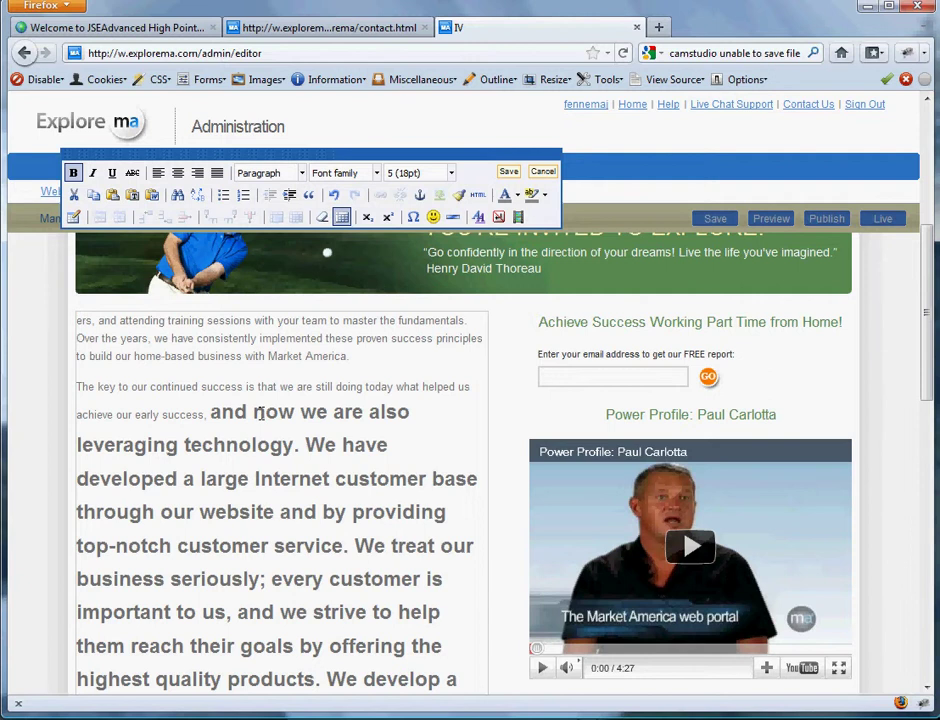
pyautogui.click(334, 195)
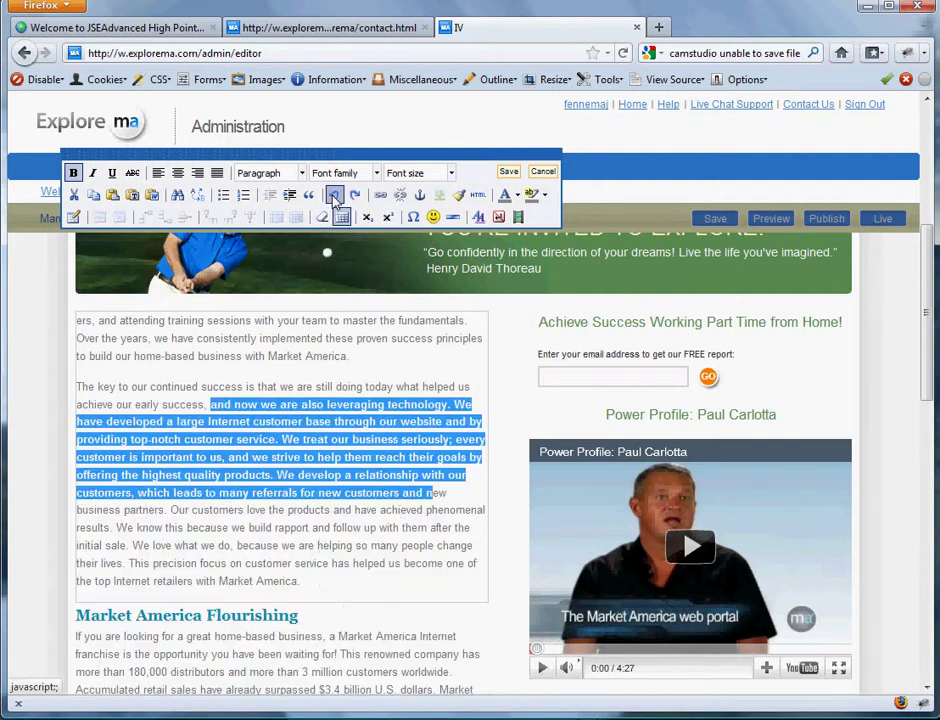
pyautogui.click(334, 195)
pyautogui.click(334, 195)
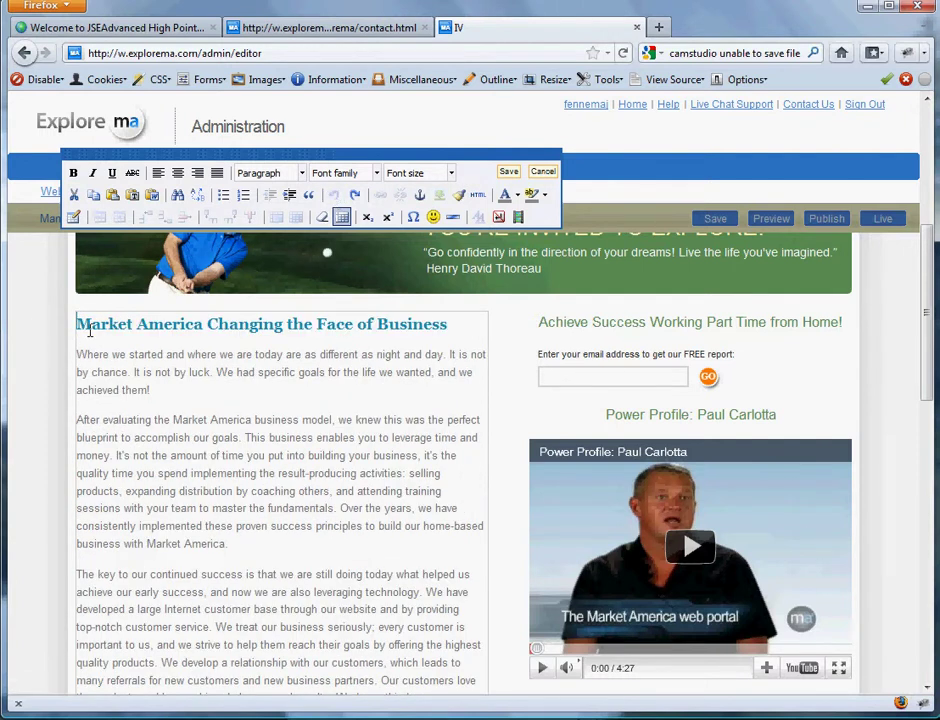
# - Make the heading through third paragraph bold 18pt, then discard all changes
pyautogui.moveTo(78, 323); pyautogui.dragTo(279, 627)
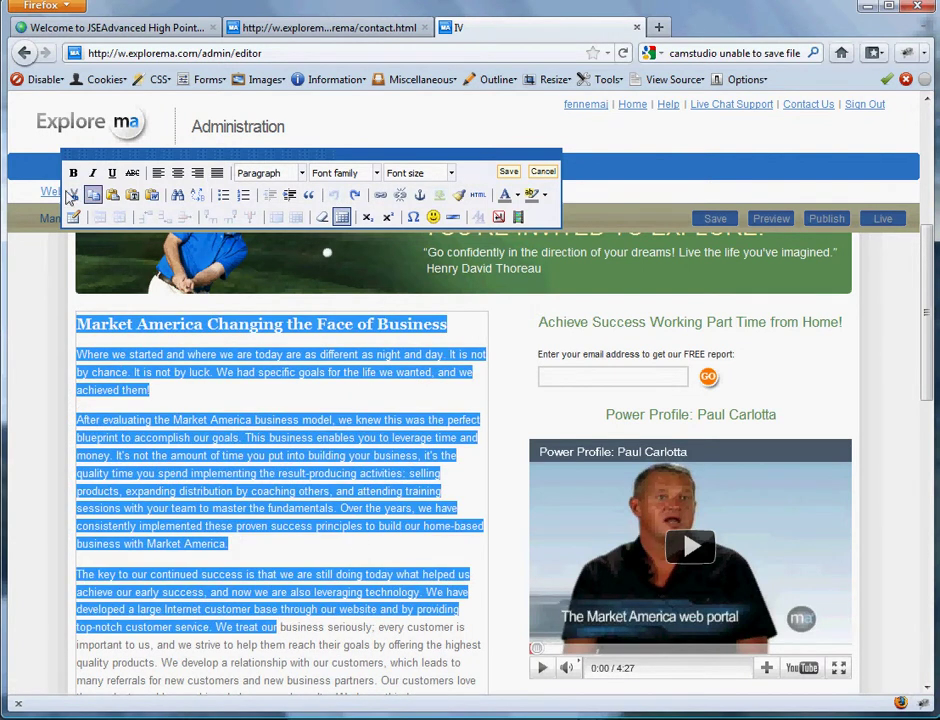
pyautogui.click(73, 172)
pyautogui.click(452, 172)
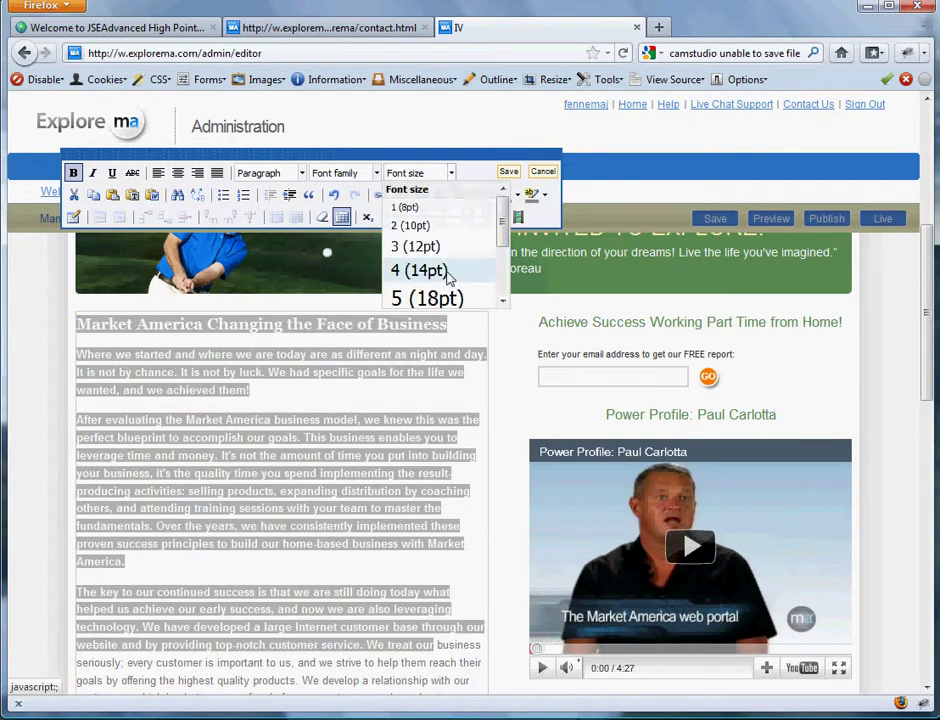
pyautogui.click(451, 176)
pyautogui.click(451, 176)
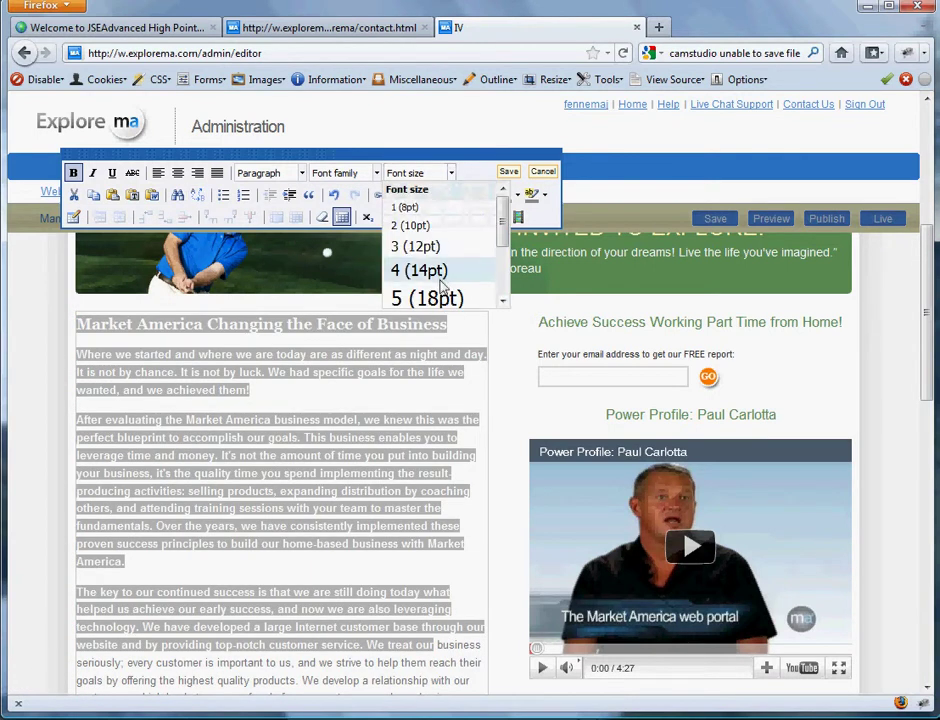
pyautogui.click(480, 296)
pyautogui.scroll(-5, 378, 441)
pyautogui.click(368, 402)
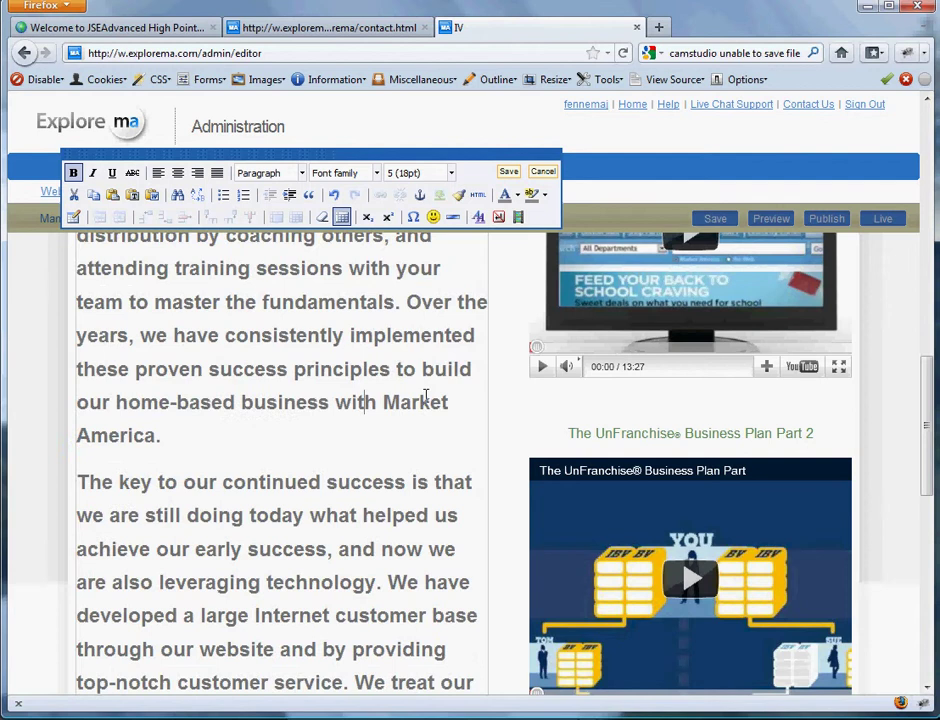
pyautogui.scroll(6, 365, 400)
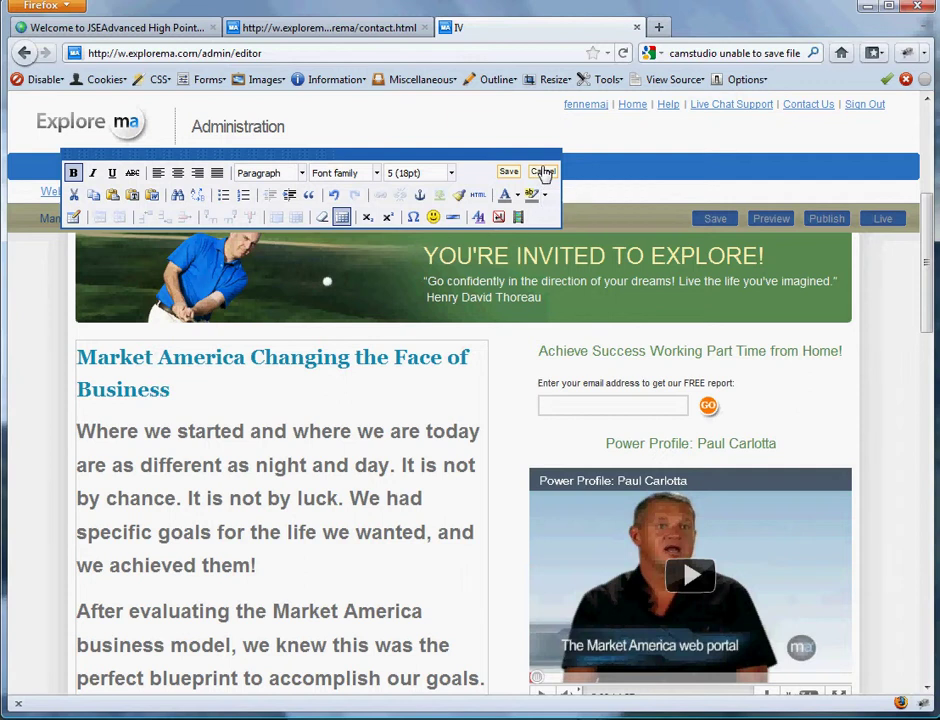
pyautogui.click(542, 172)
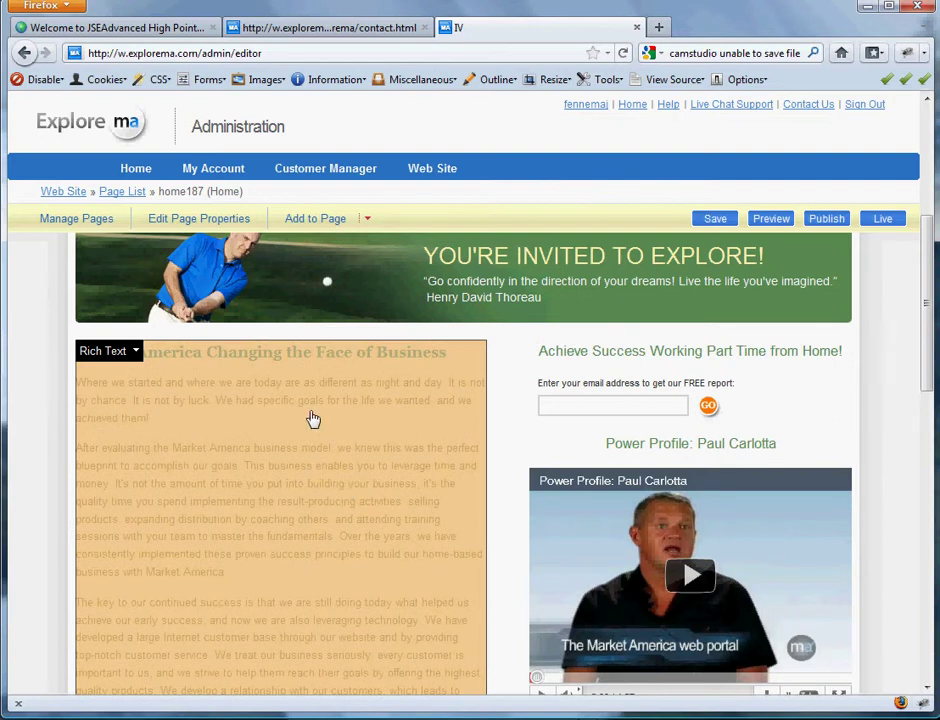
# - Reopen the article block, move the editor off the banner quote, and click into the second paragraph
pyautogui.click(313, 418)
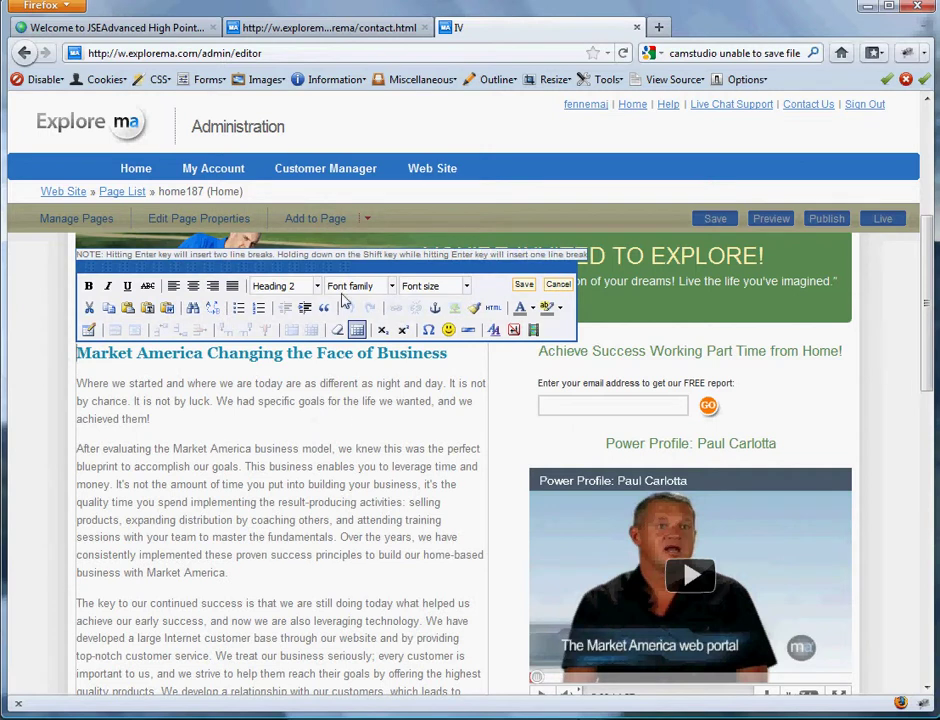
pyautogui.moveTo(316, 266); pyautogui.dragTo(306, 201)
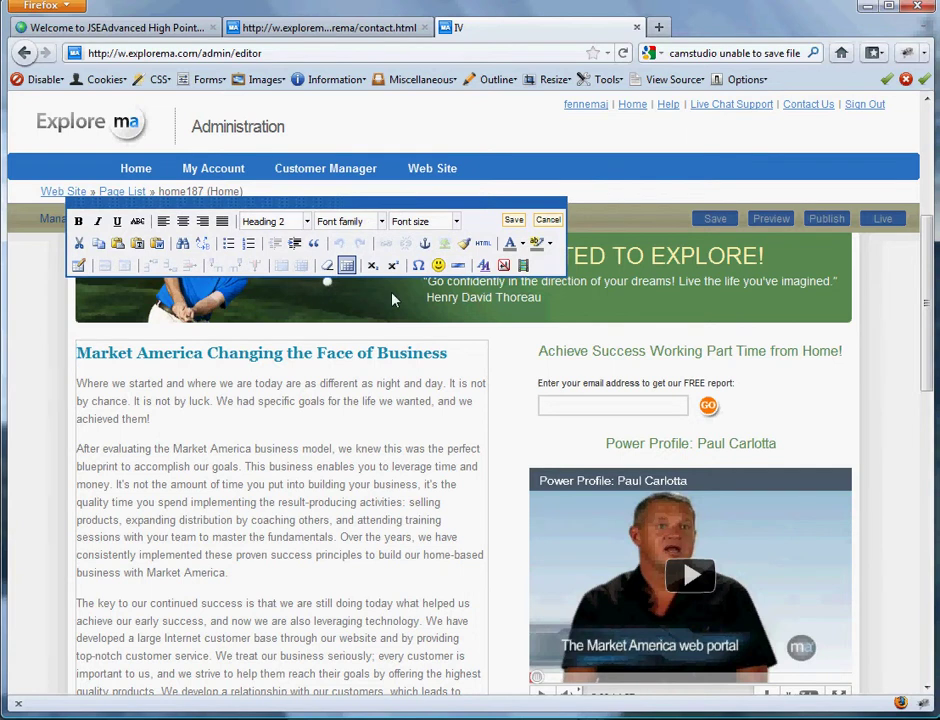
pyautogui.moveTo(166, 383); pyautogui.dragTo(190, 432)
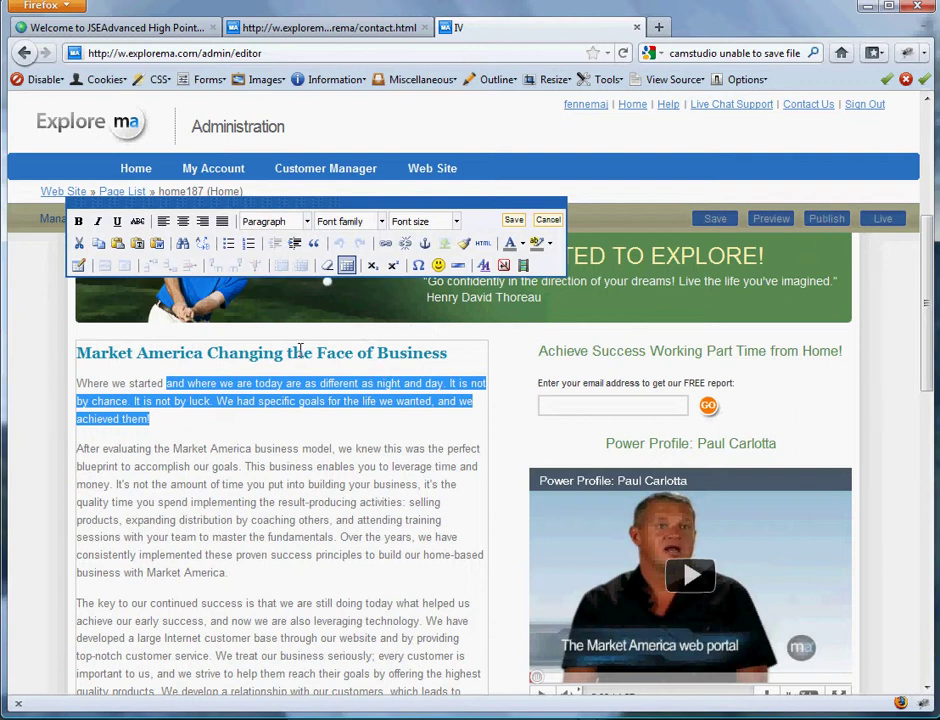
pyautogui.click(268, 483)
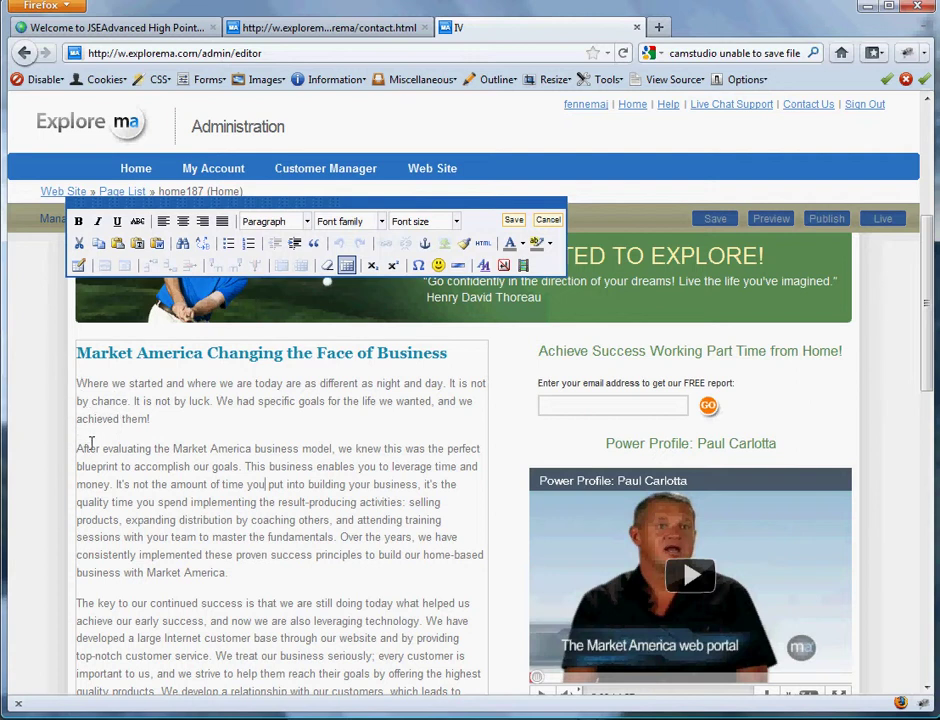
# - Delete the 'After evaluating' paragraph, then restore it with Ctrl+Z
pyautogui.moveTo(78, 446); pyautogui.dragTo(273, 596)
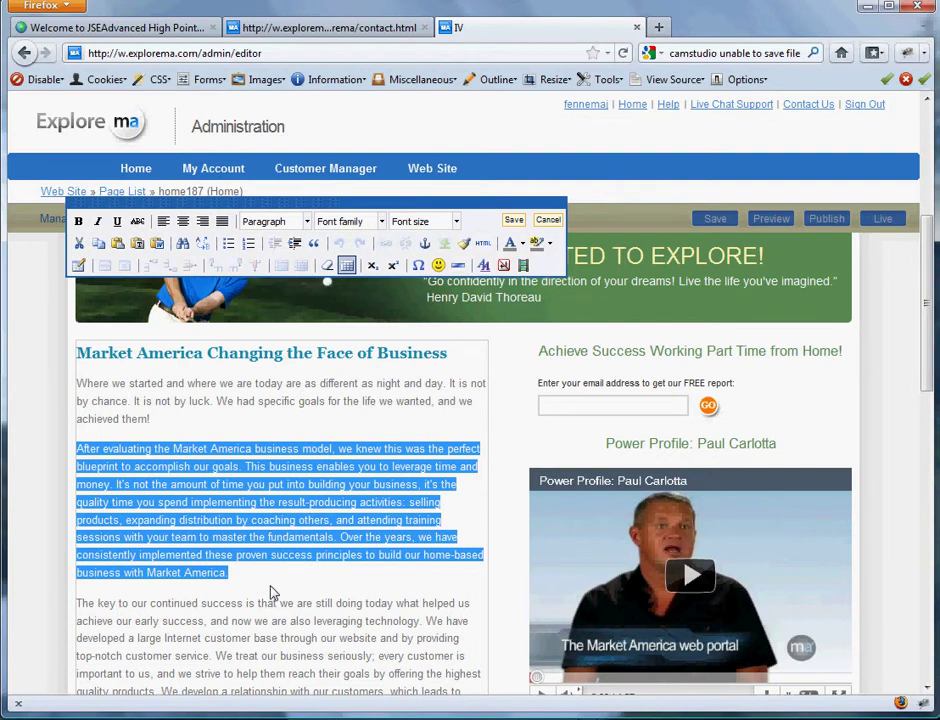
pyautogui.press('BackSpace')
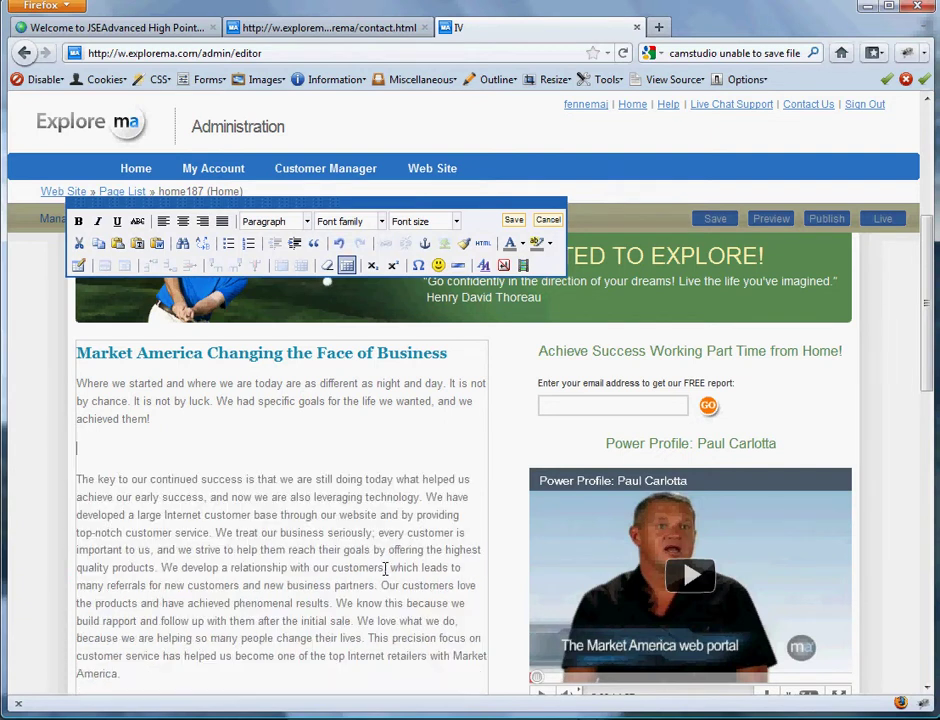
pyautogui.press('BackSpace')
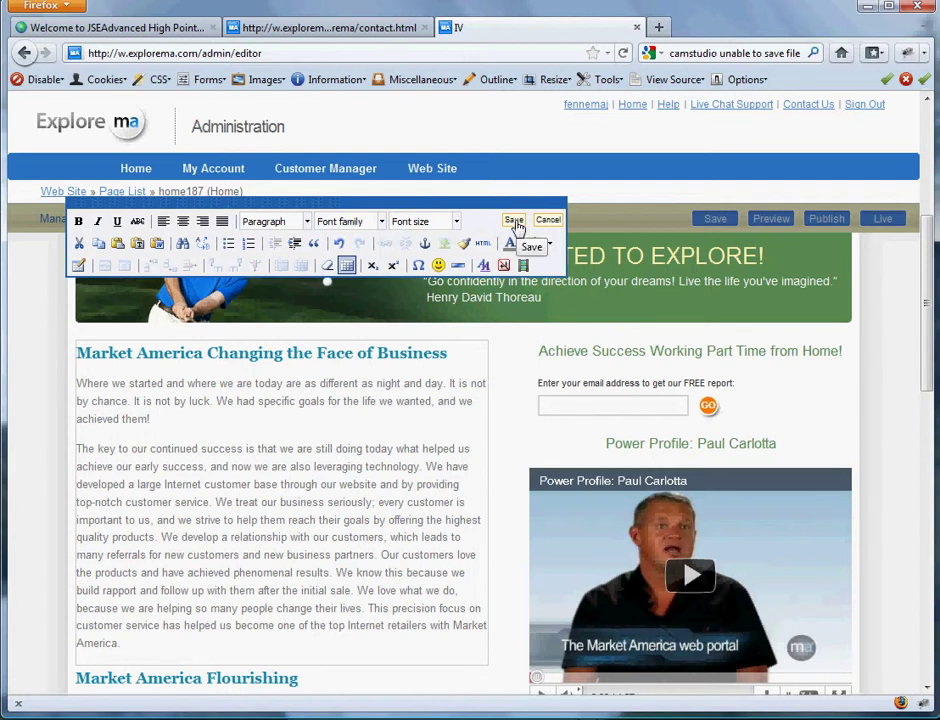
pyautogui.hotkey('ctrl', 'z')
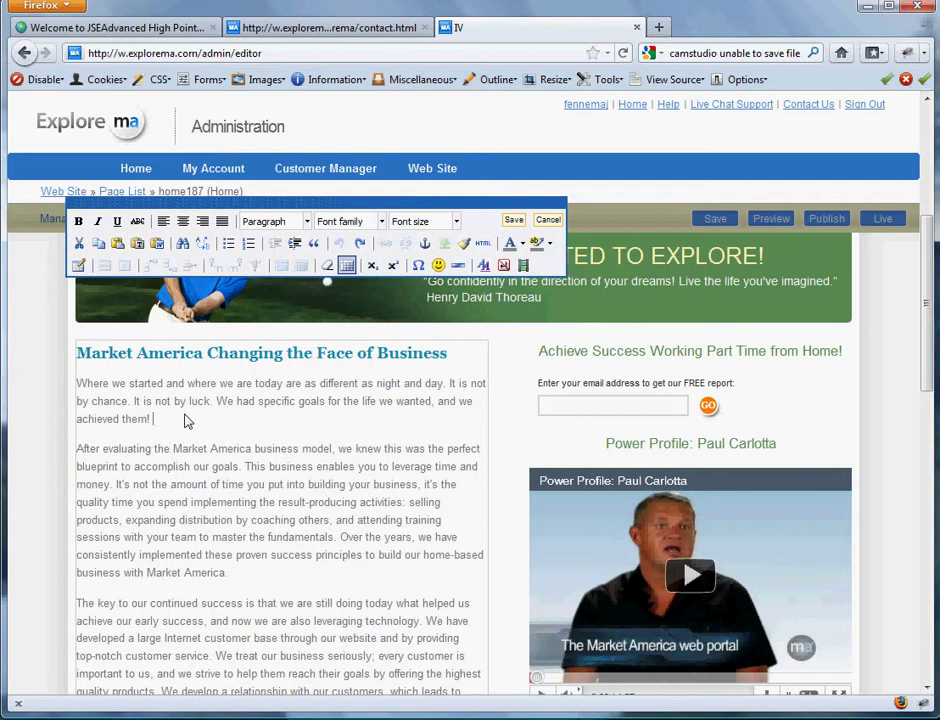
# - Add 'Wow this is amazing!!', remove it again, and save the text block
pyautogui.write('Wp')
pyautogui.press('BackSpace')
pyautogui.write('ow this is amazing')
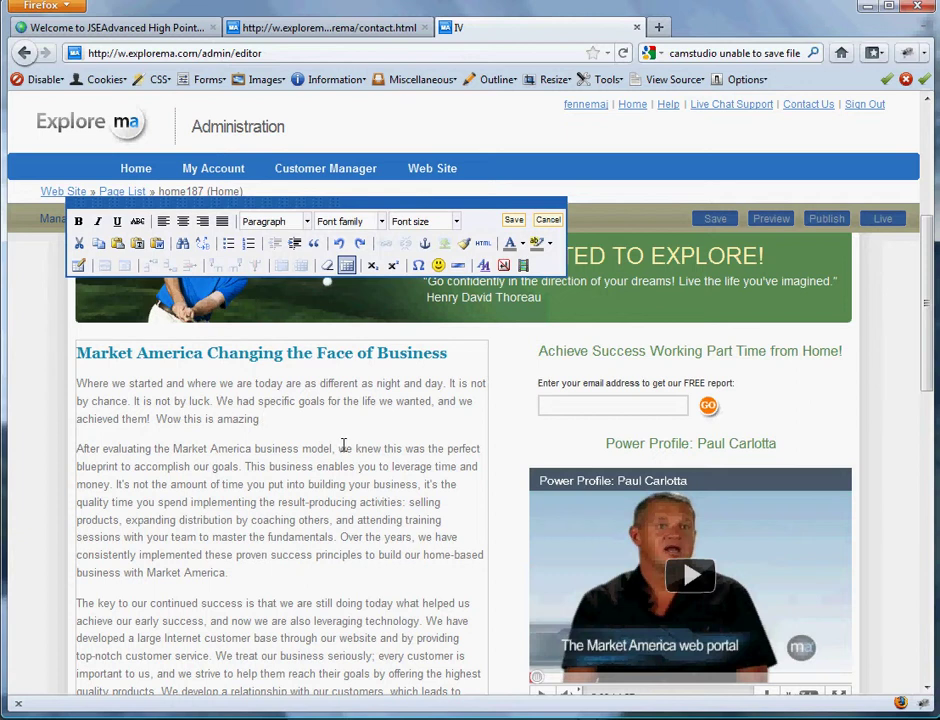
pyautogui.press('BackSpace')
pyautogui.write('!!')
pyautogui.moveTo(264, 419); pyautogui.dragTo(161, 431)
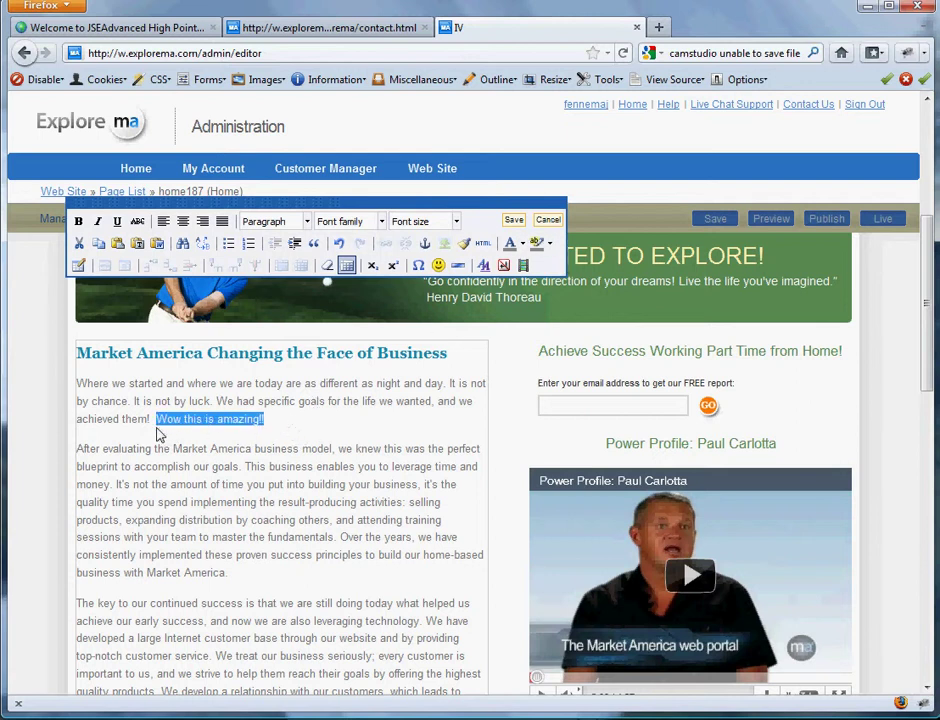
pyautogui.press('BackSpace')
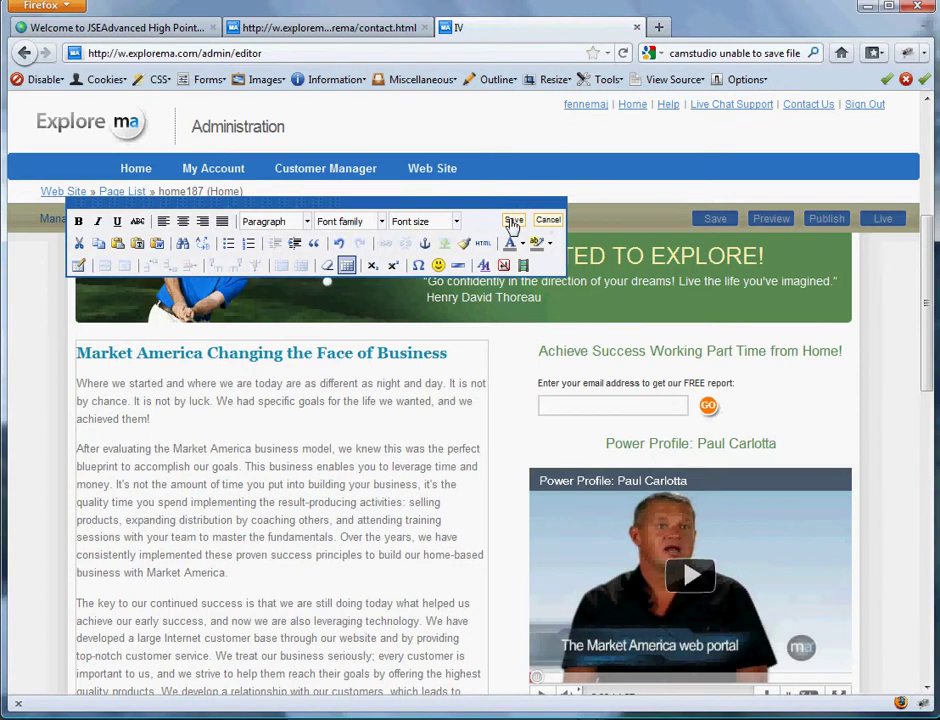
pyautogui.click(511, 220)
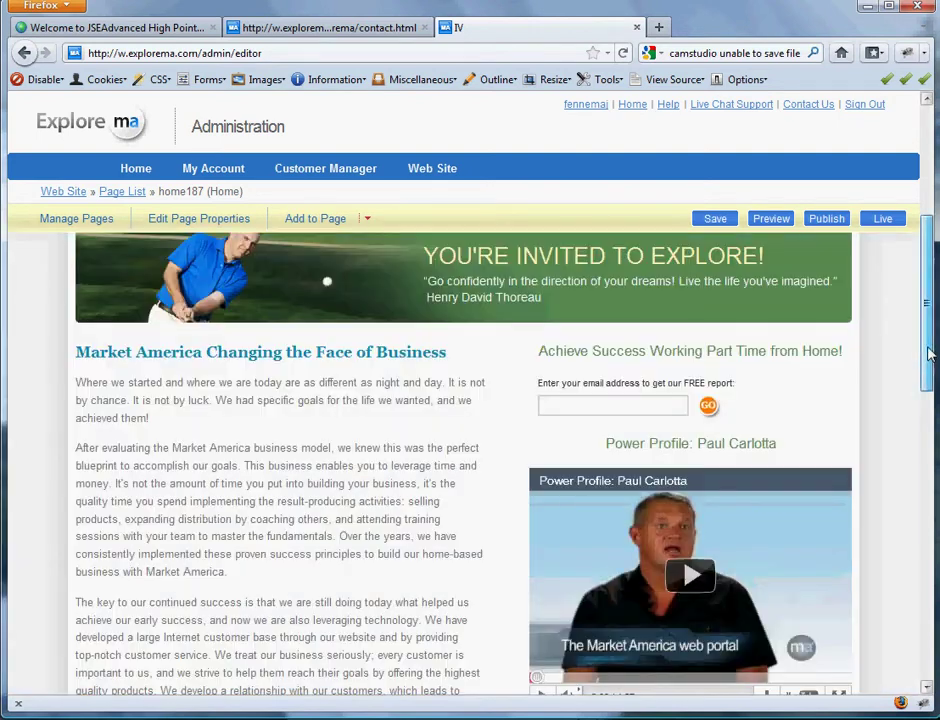
# - Save the Home page as a draft and close the Save Results dialog
pyautogui.moveTo(929, 294); pyautogui.dragTo(917, 500)
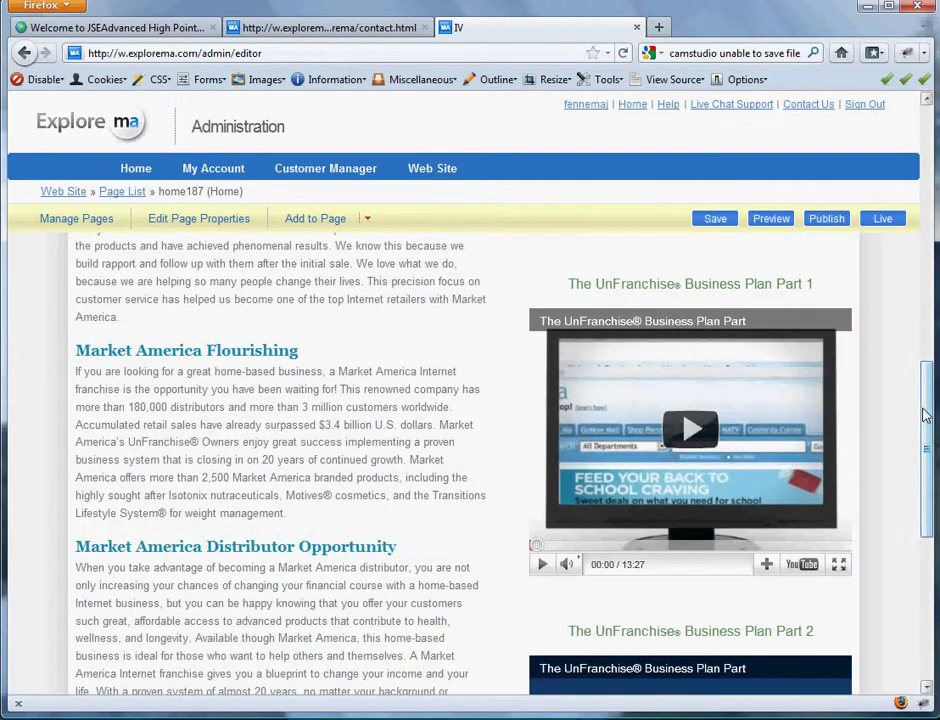
pyautogui.moveTo(925, 436); pyautogui.dragTo(918, 240)
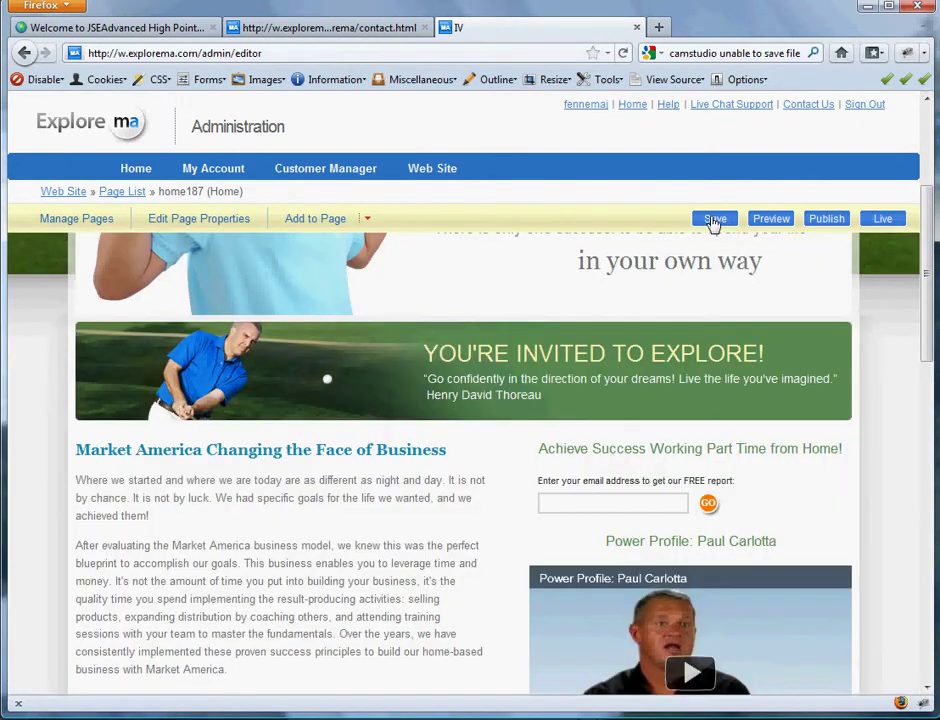
pyautogui.click(713, 218)
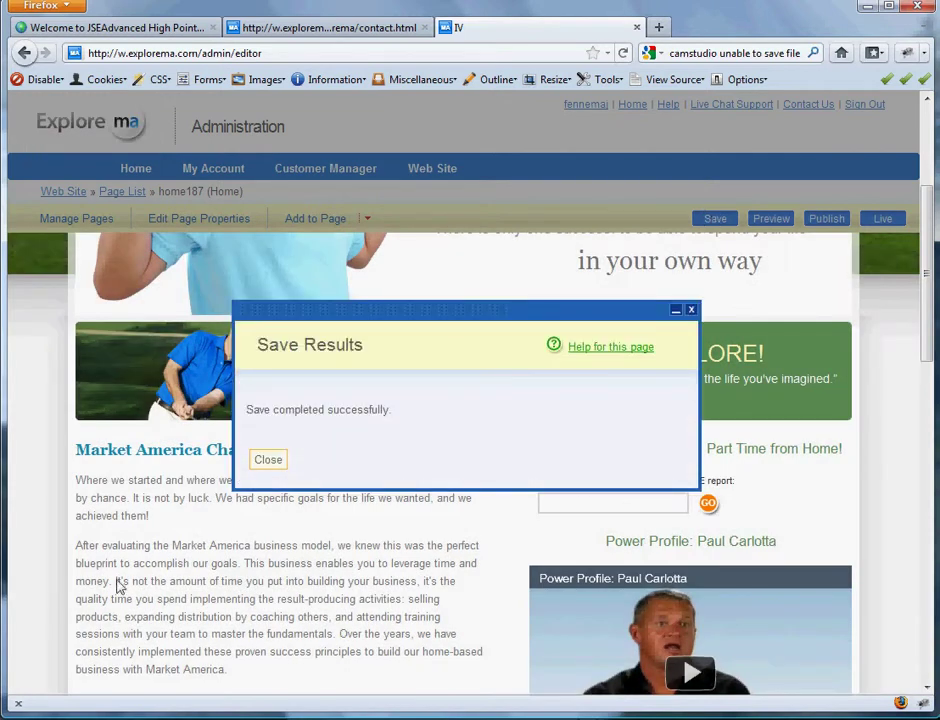
pyautogui.click(262, 462)
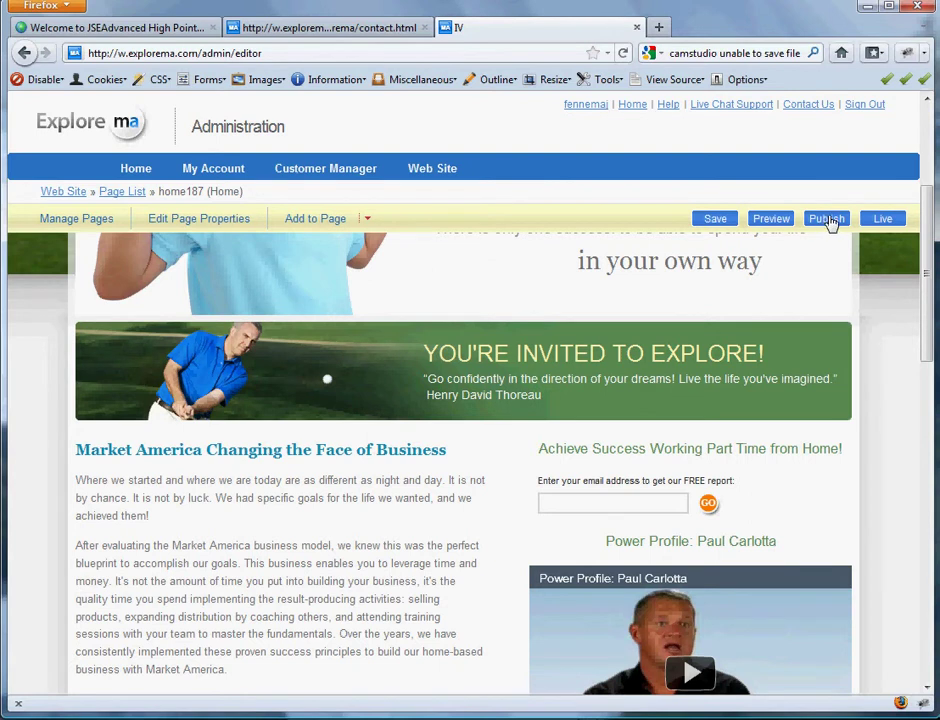
# - Publish the website live and return to the first tab showing the live golf site
pyautogui.click(827, 219)
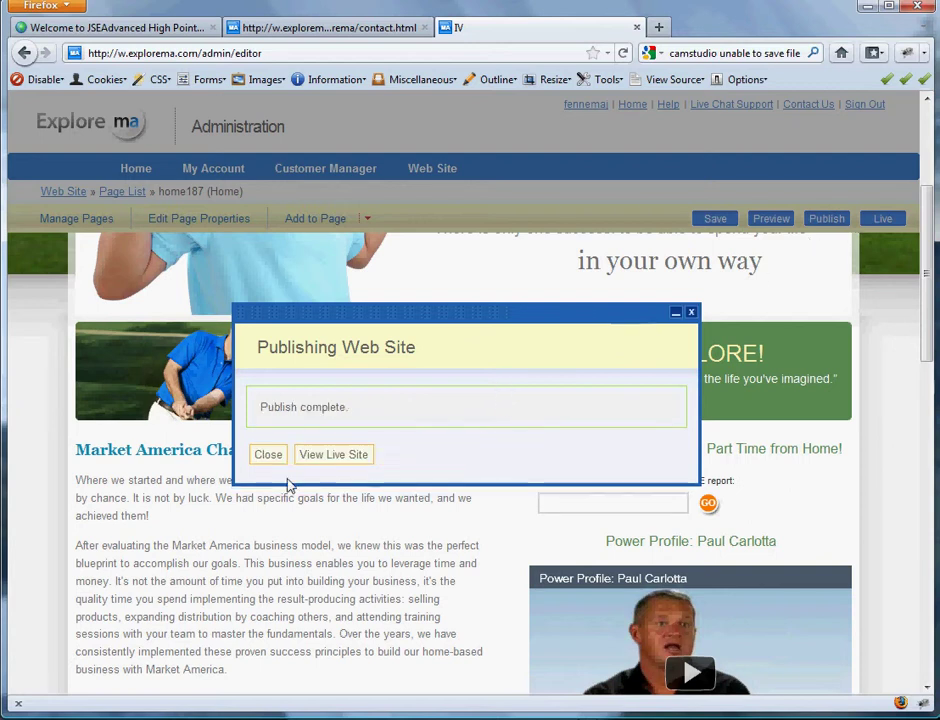
pyautogui.click(268, 455)
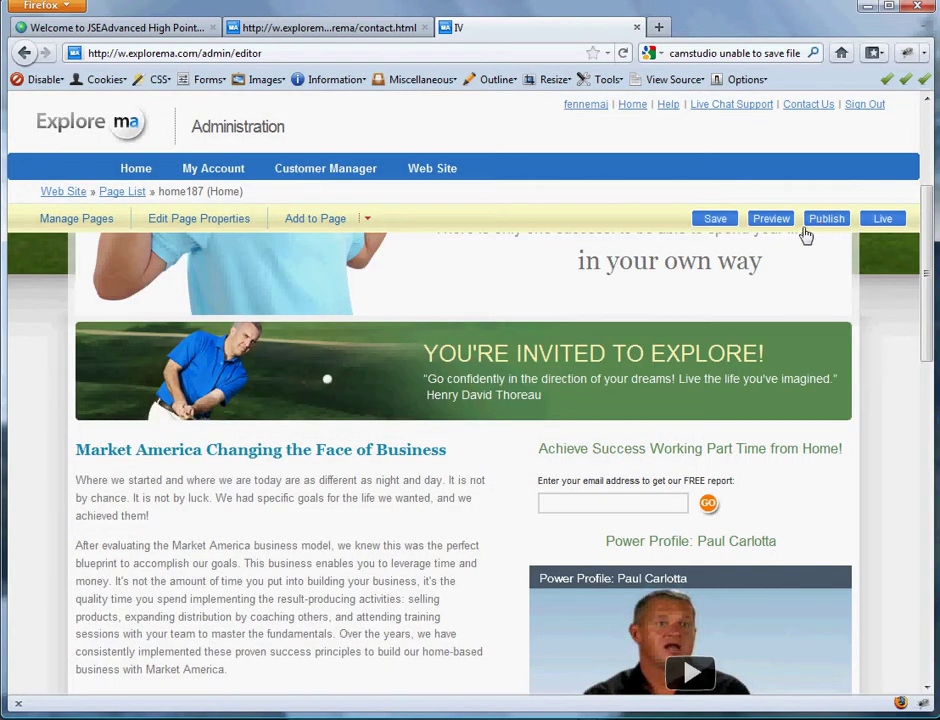
pyautogui.click(128, 27)
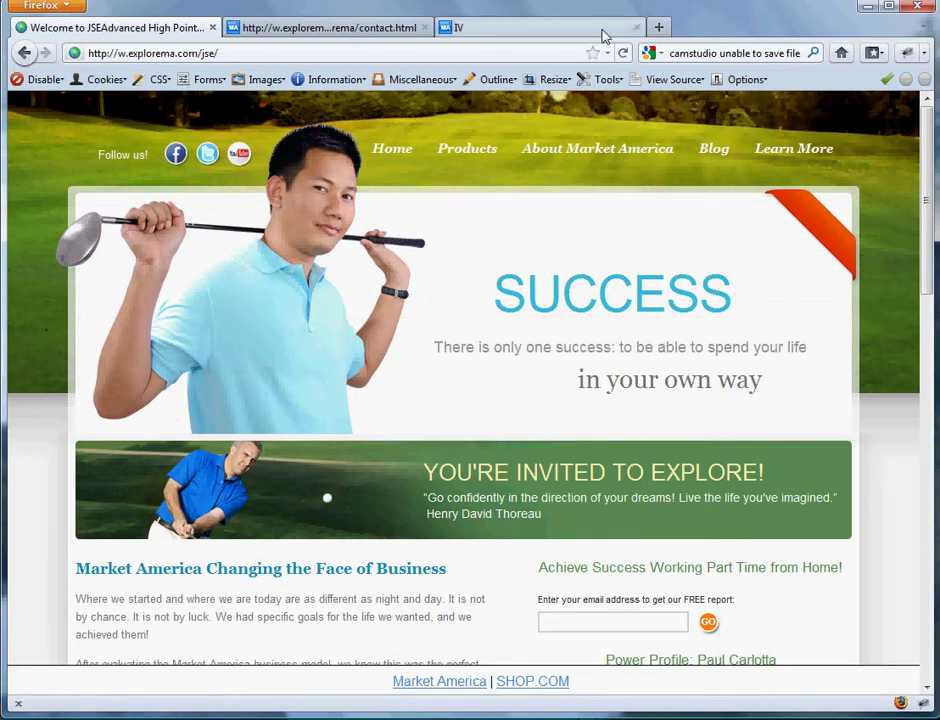
# - Reload the live golf site, scroll through the published home page, then return to the editor tab
pyautogui.click(623, 53)
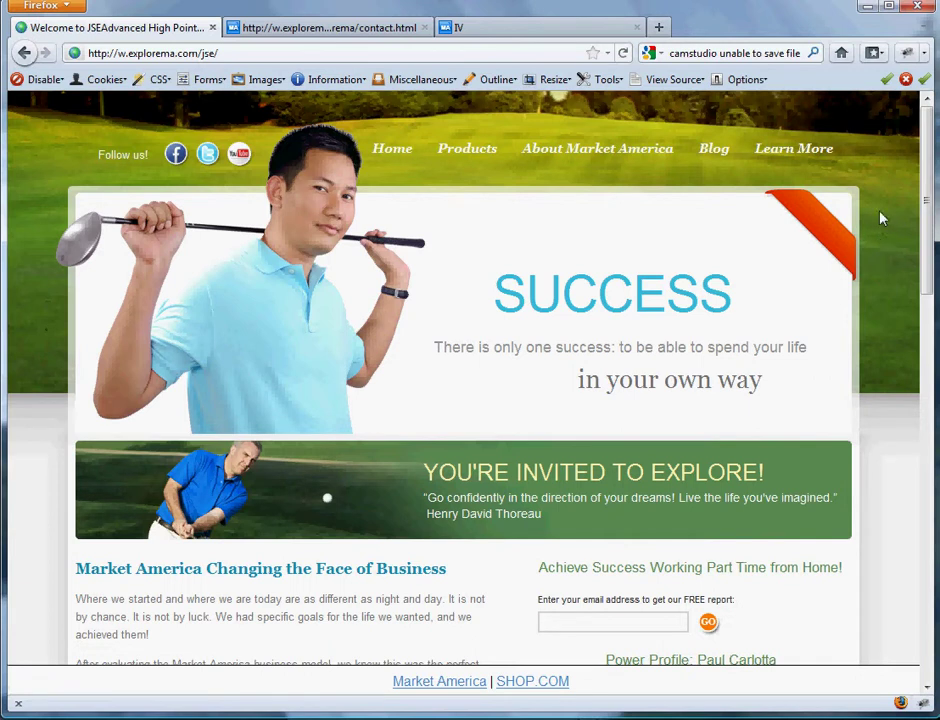
pyautogui.moveTo(926, 187); pyautogui.dragTo(860, 262)
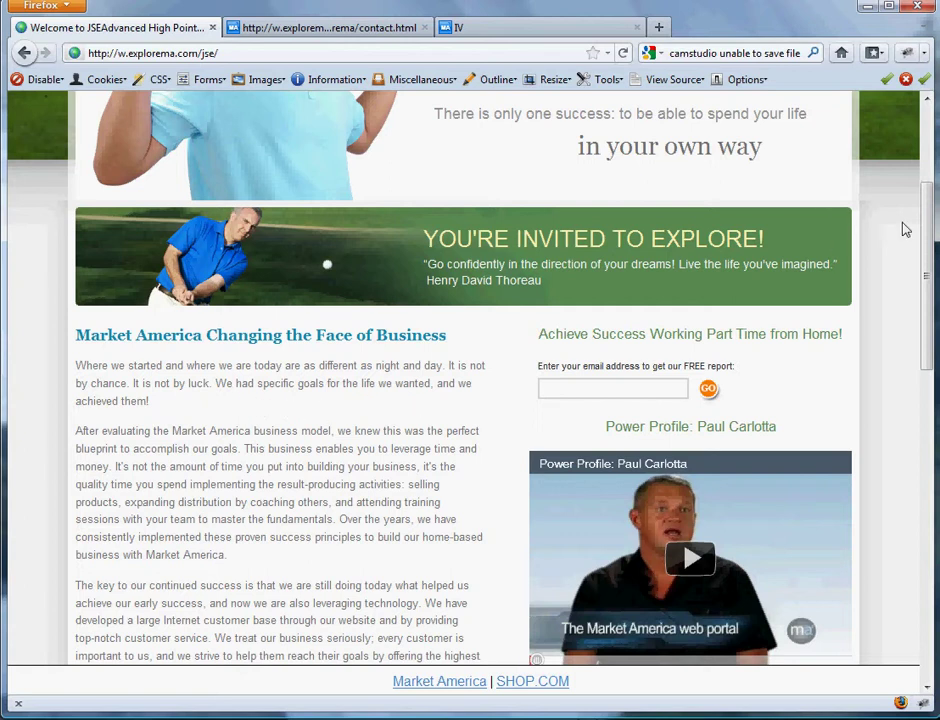
pyautogui.moveTo(930, 256); pyautogui.dragTo(928, 162)
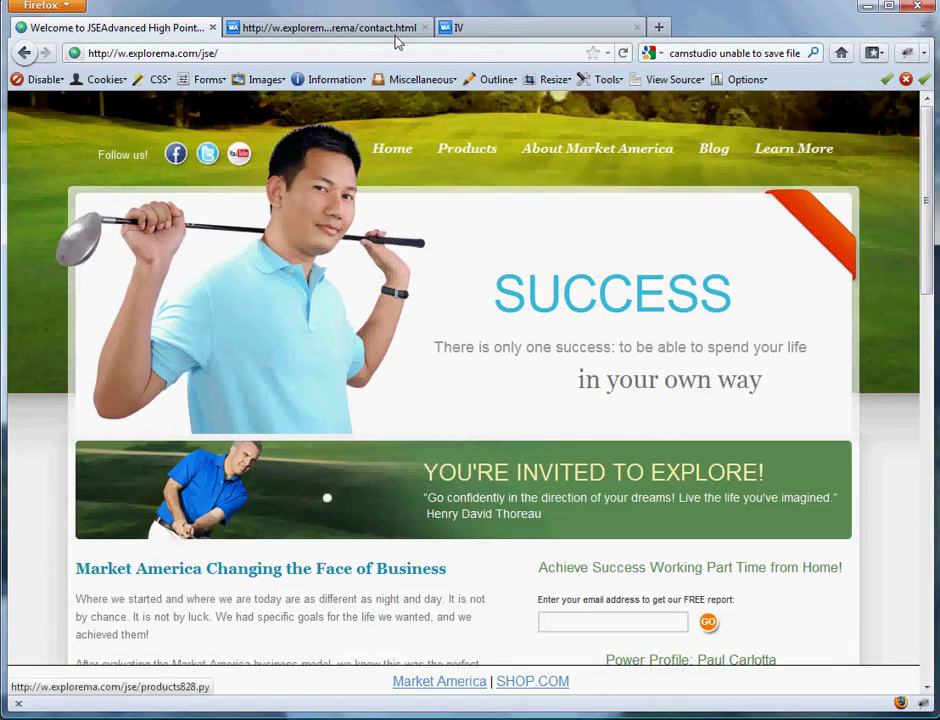
pyautogui.click(533, 28)
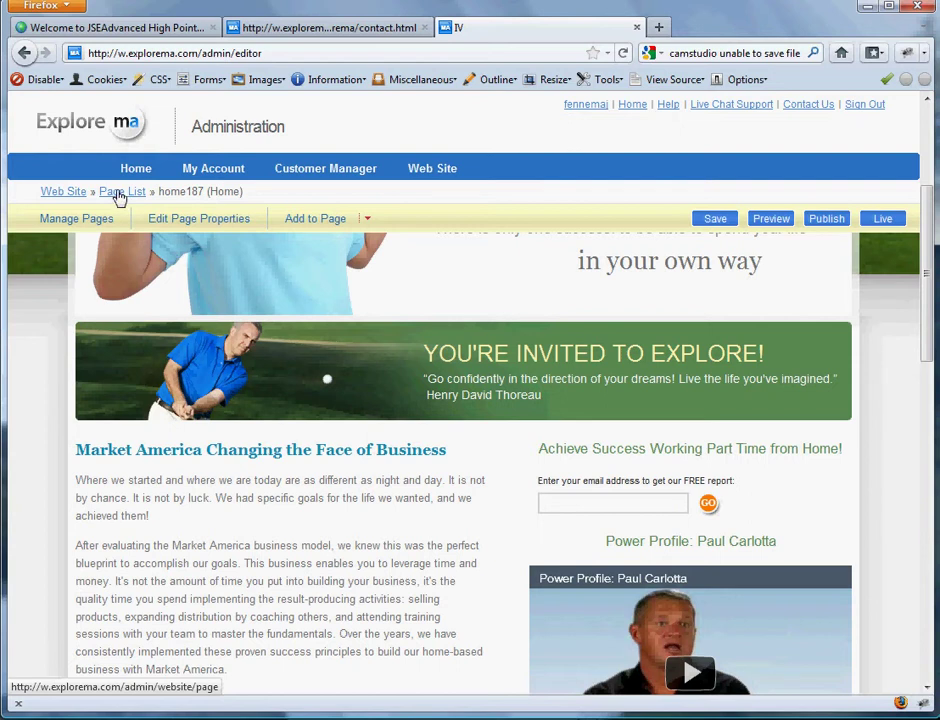
# - Open the site's Page List, glance at the live golf site, then bring up the Contact Support page
pyautogui.click(118, 197)
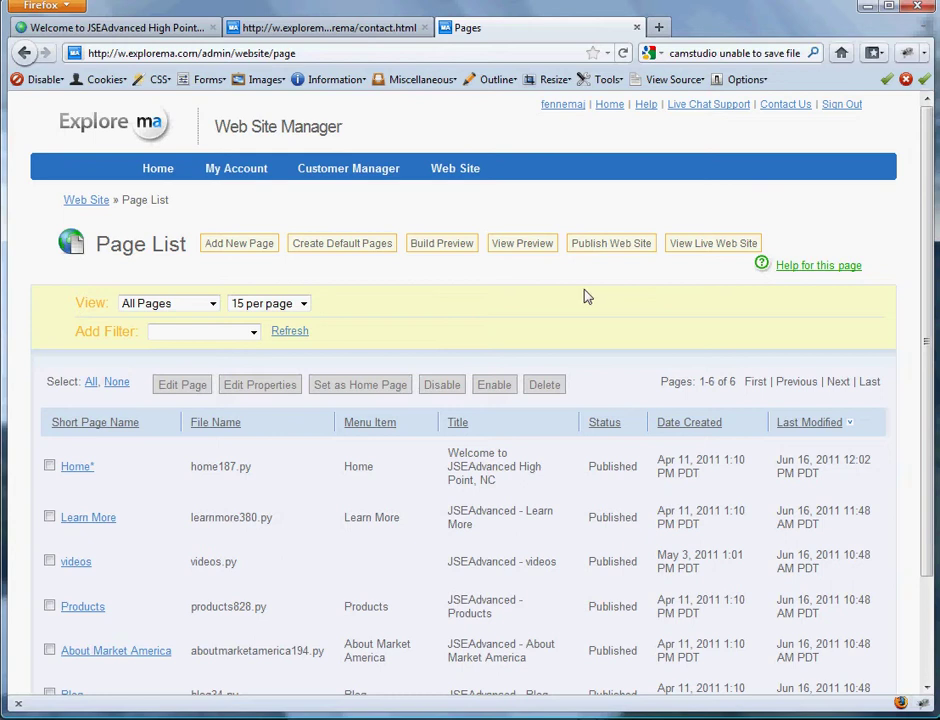
pyautogui.click(70, 27)
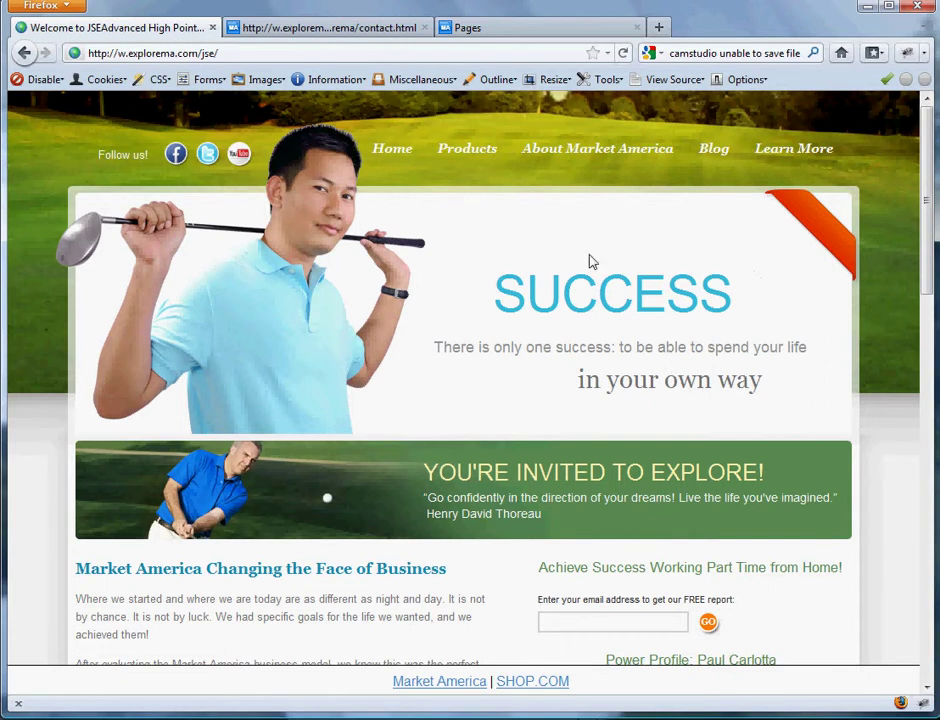
pyautogui.click(355, 31)
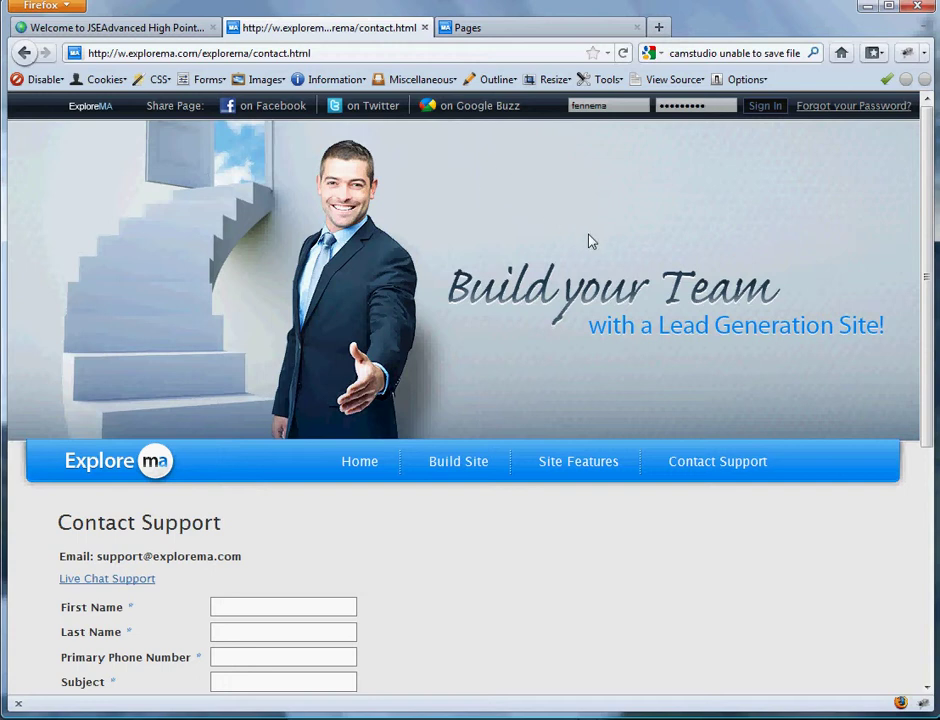
# - Return to the Web Site Manager Page List showing the six published pages
pyautogui.click(516, 26)
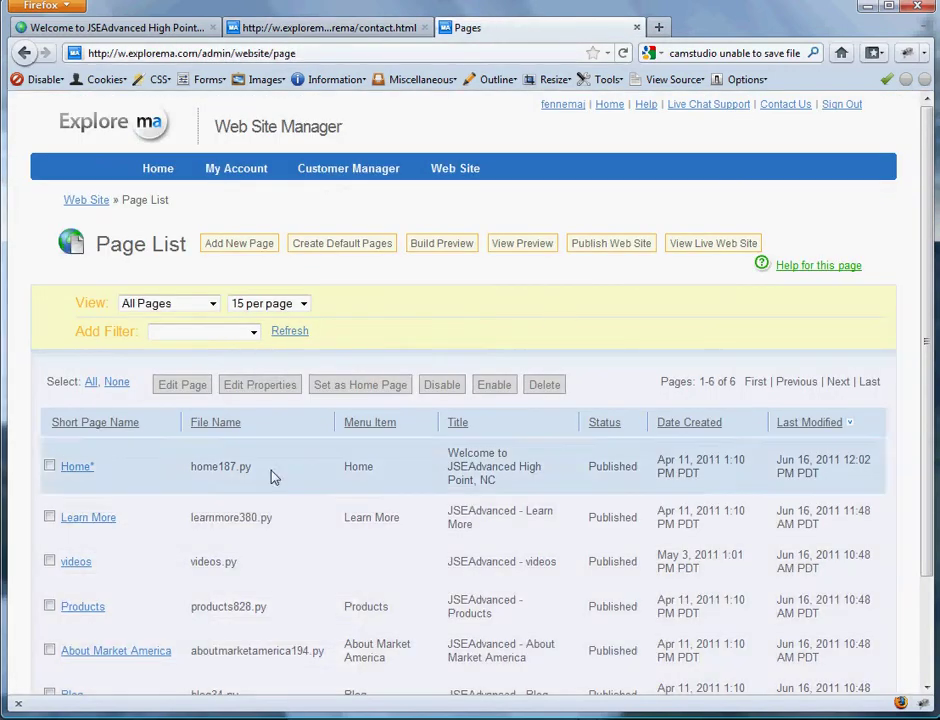